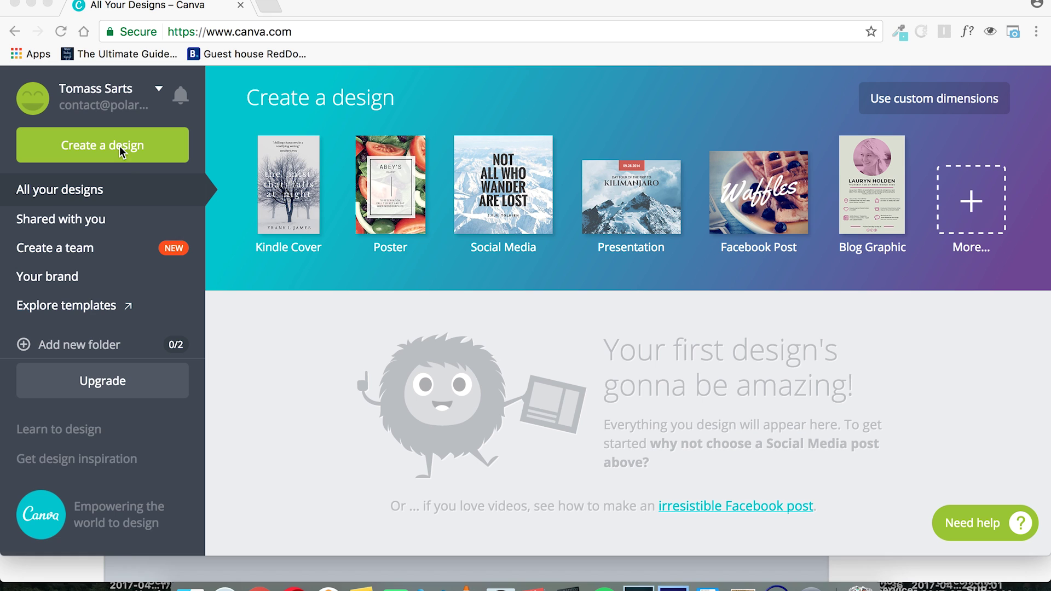
Browse the full list of design types and start a new Kindle Cover design
click(364, 364)
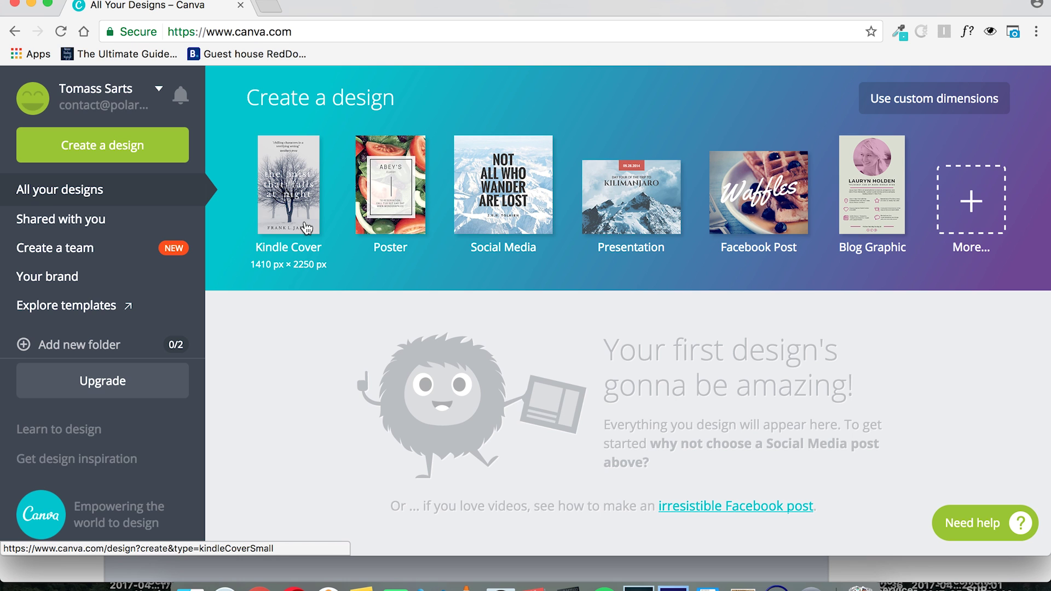
click(161, 151)
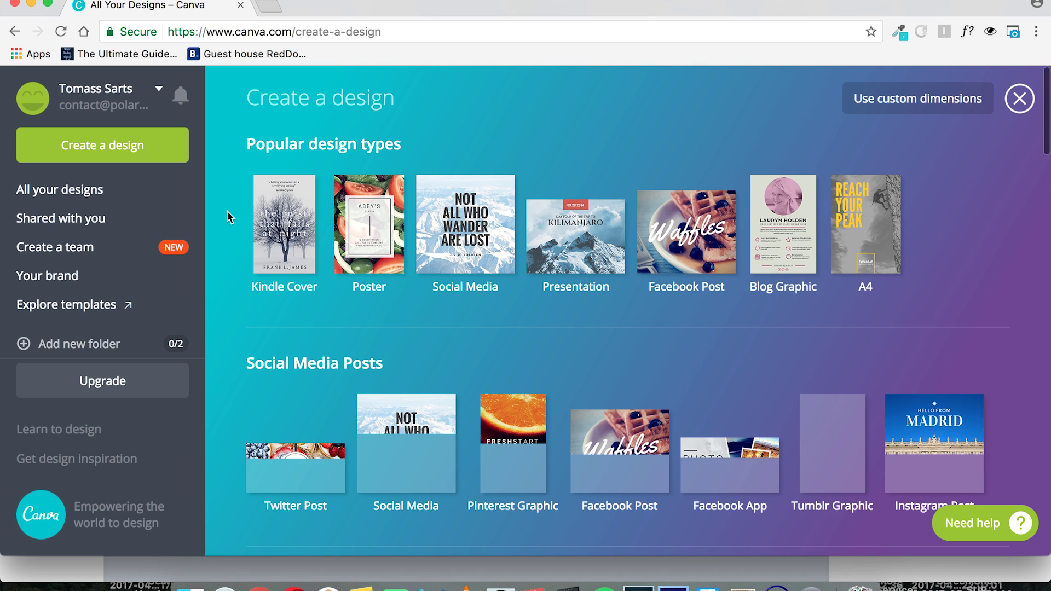
scroll(265, 247, down, 4)
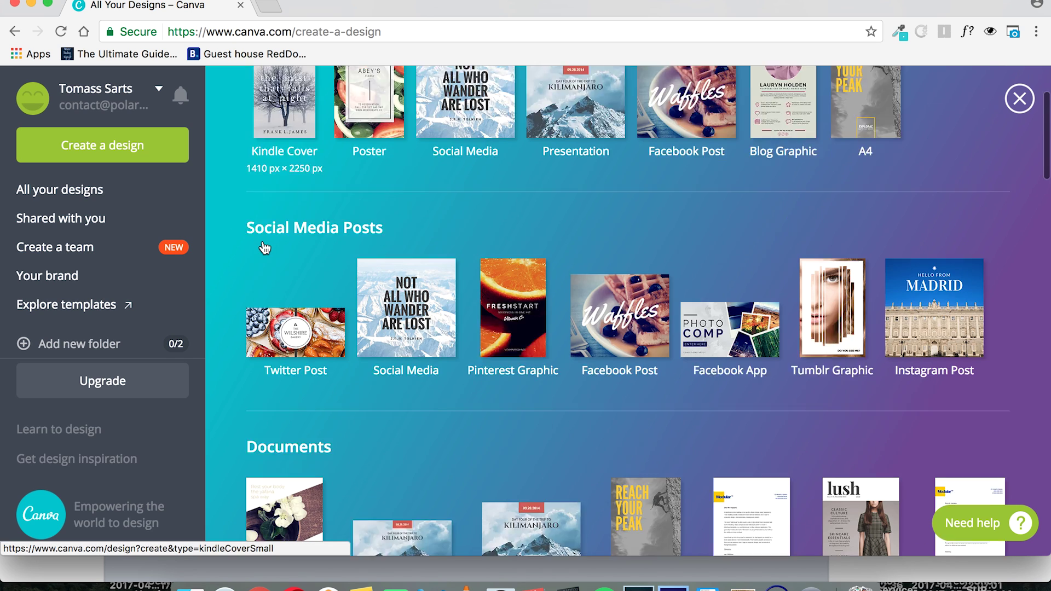
scroll(265, 247, down, 10)
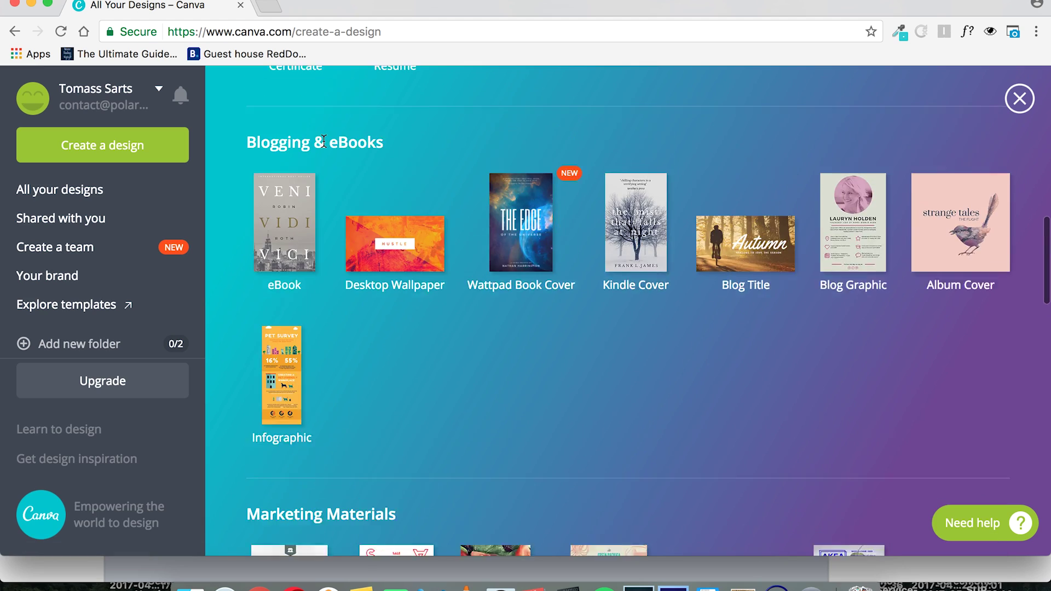
scroll(324, 141, up, 1)
scroll(323, 141, up, 12)
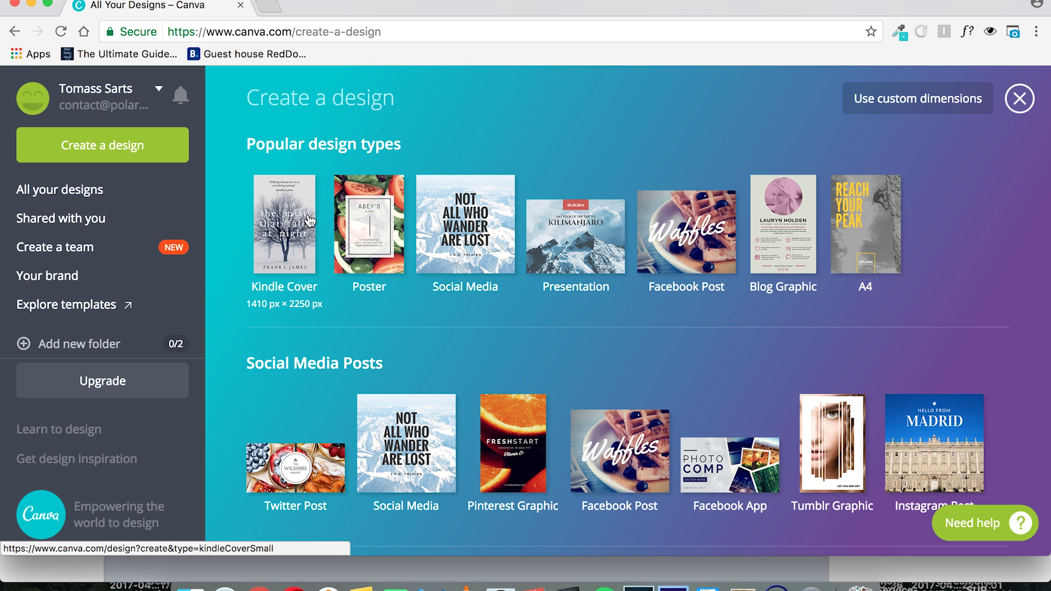
click(310, 221)
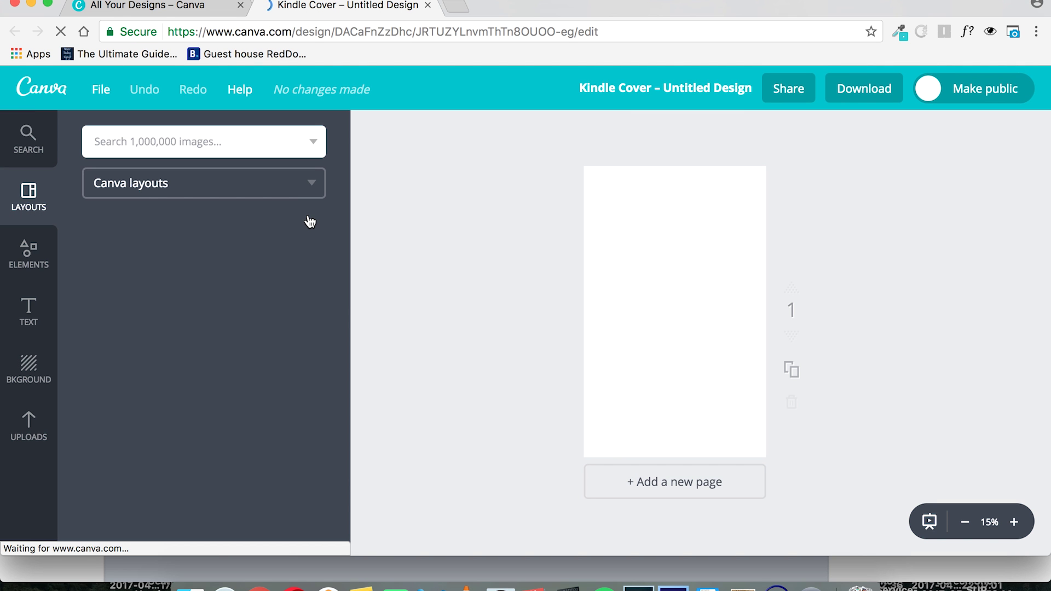
Try the FOODNOTES layout on the blank Kindle cover
scroll(164, 208, down, 2)
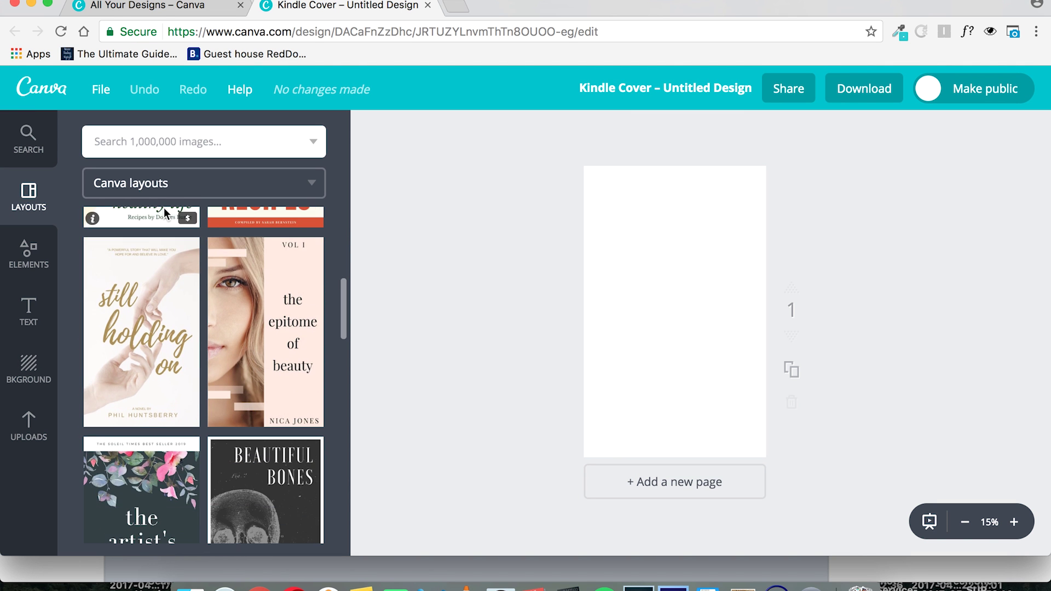
scroll(163, 211, down, 5)
scroll(166, 213, down, 3)
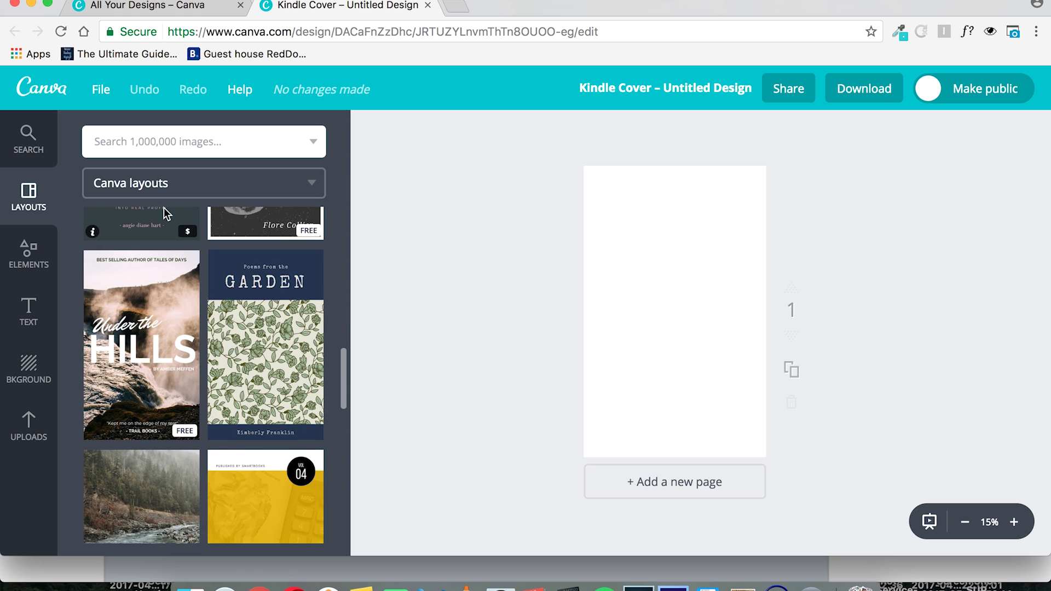
scroll(166, 212, down, 2)
scroll(163, 208, down, 4)
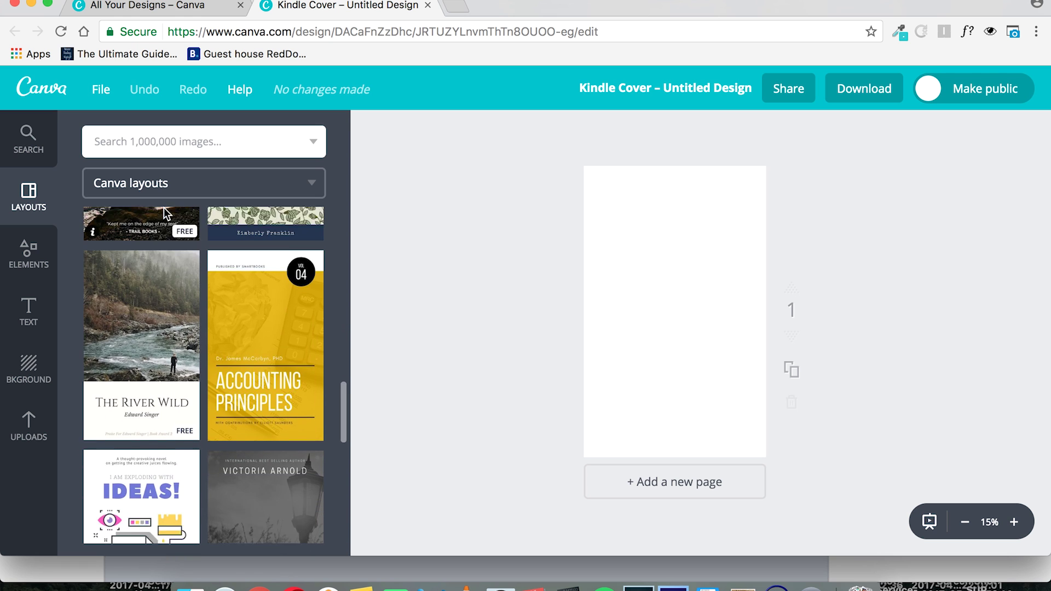
scroll(164, 208, up, 3)
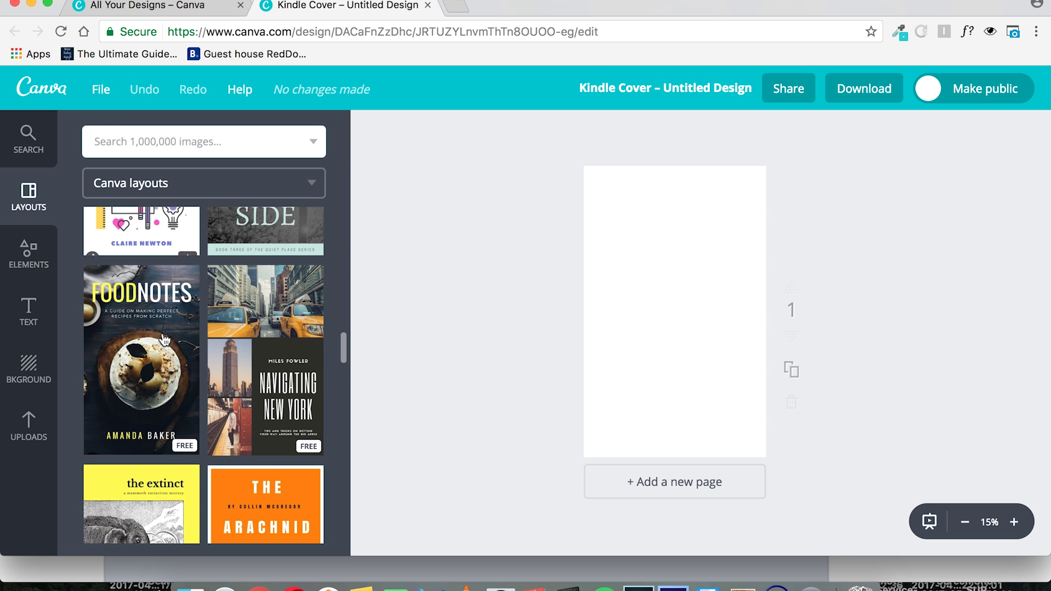
click(164, 343)
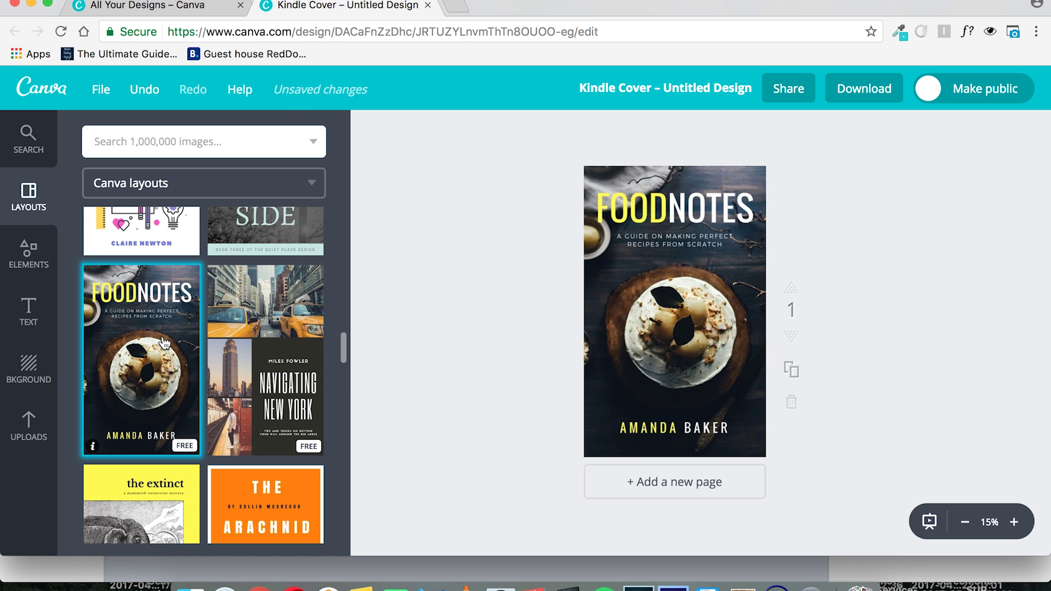
Switch the cover to the 365 Day Bucketlist layout and browse the other layouts
scroll(164, 343, down, 8)
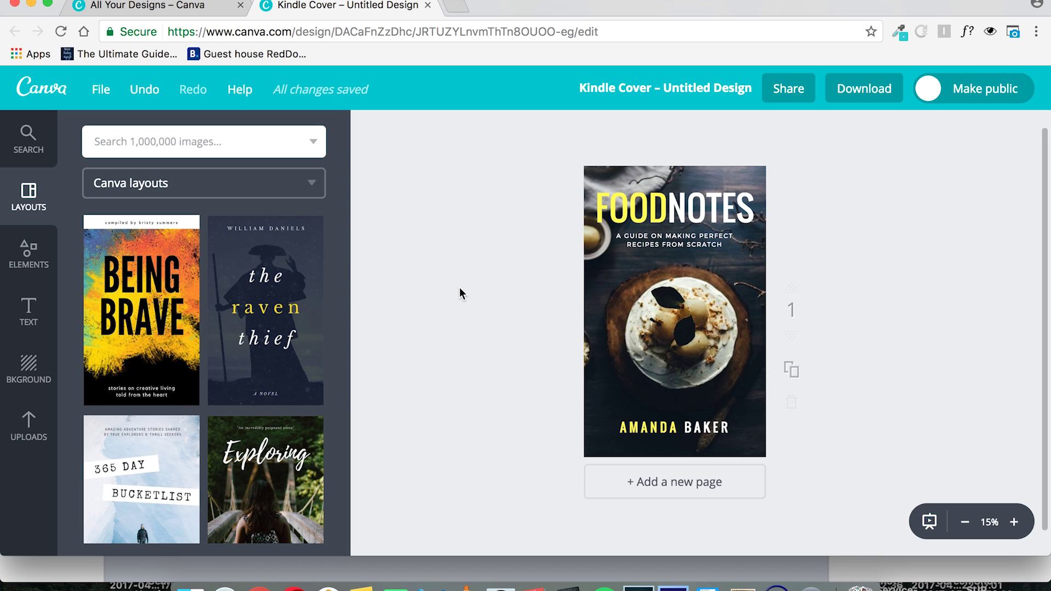
click(141, 480)
scroll(164, 383, up, 5)
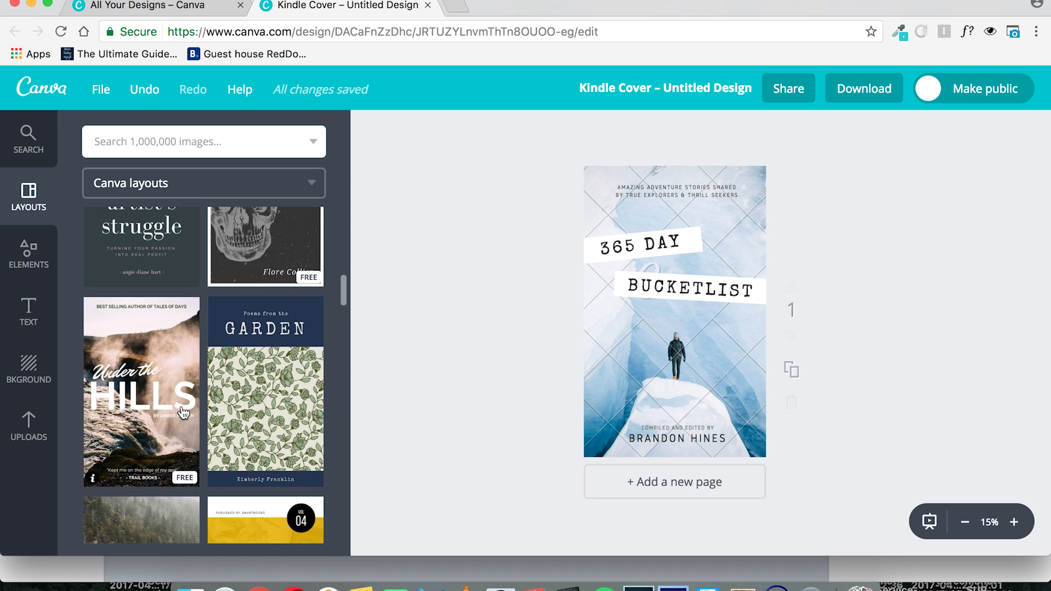
scroll(184, 412, up, 3)
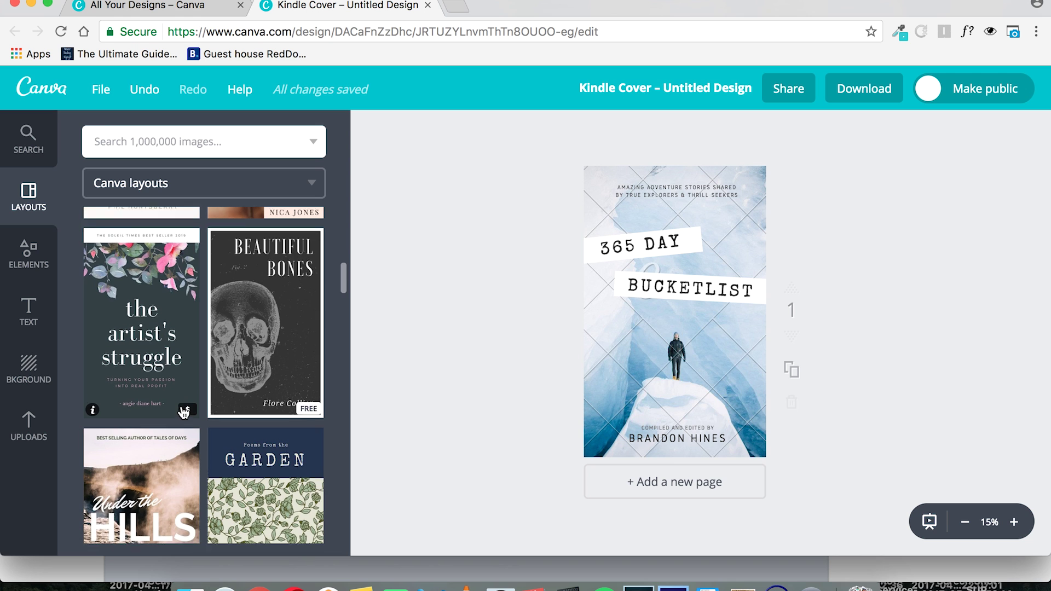
scroll(183, 412, down, 3)
scroll(183, 413, up, 2)
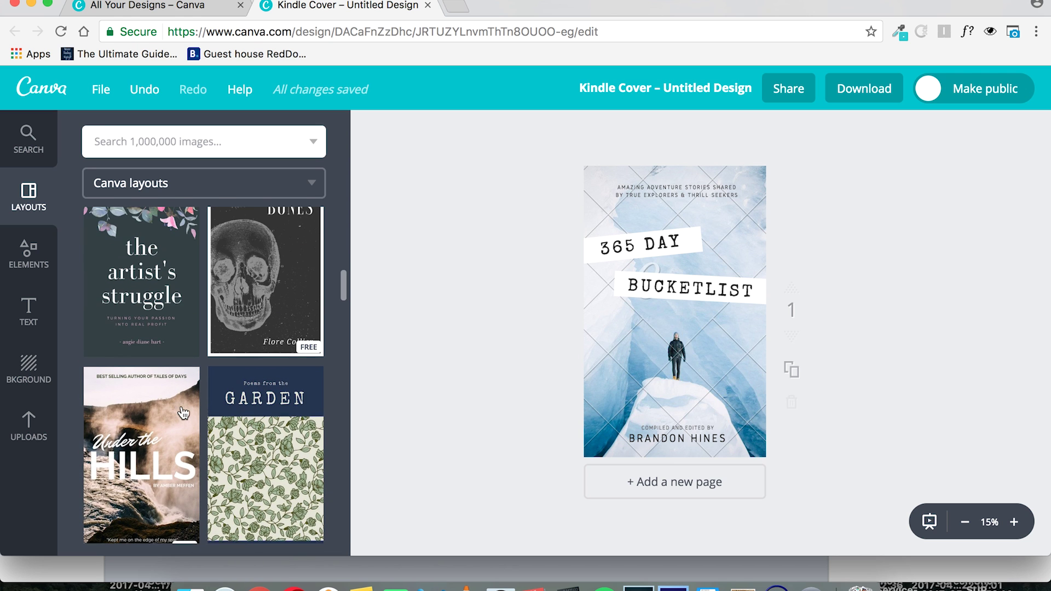
scroll(183, 412, up, 6)
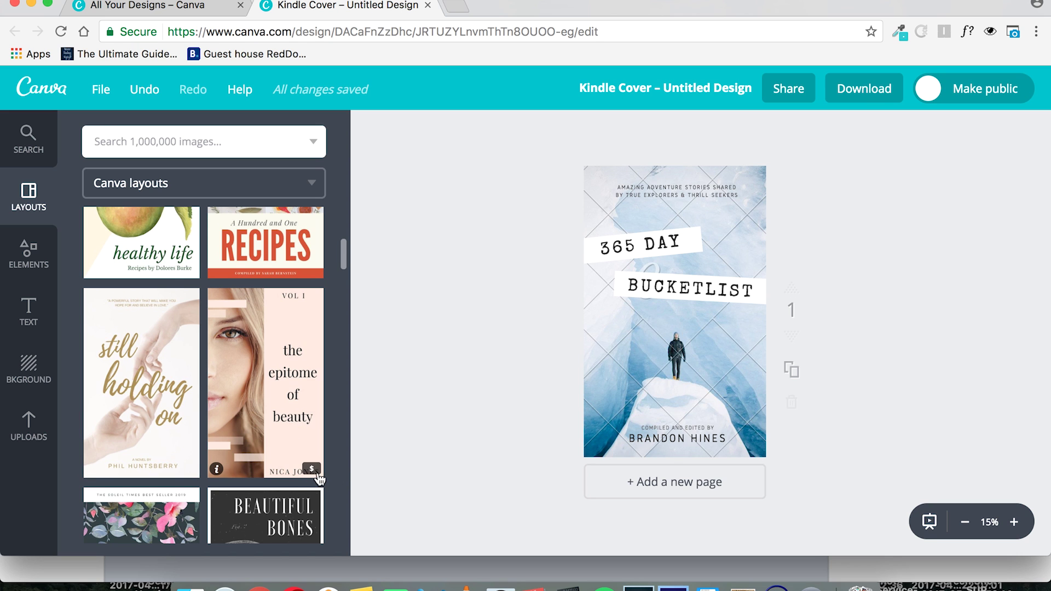
scroll(318, 476, up, 4)
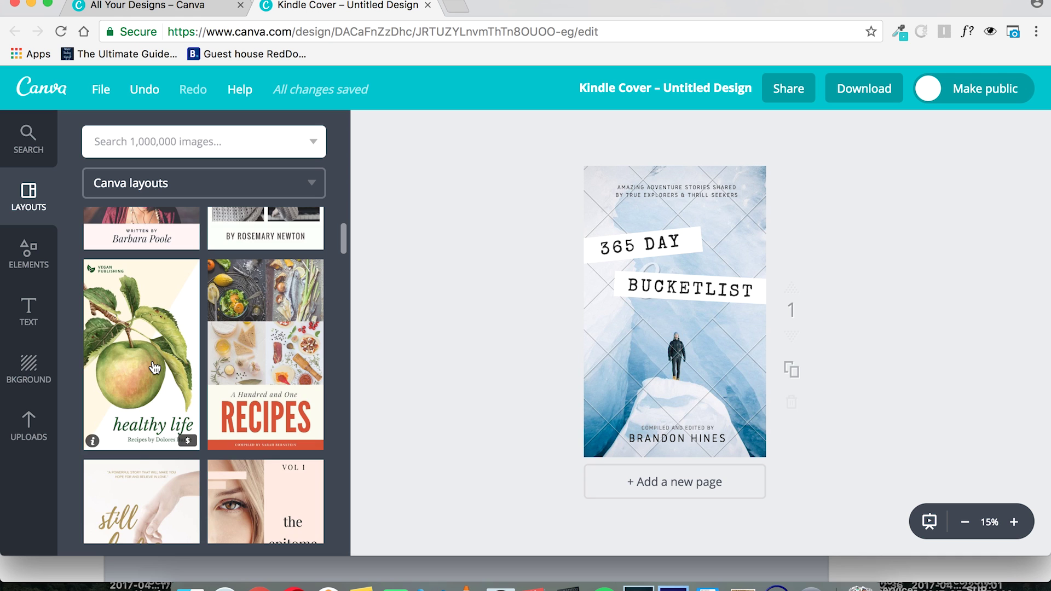
scroll(154, 372, up, 5)
scroll(155, 367, down, 10)
scroll(156, 367, down, 3)
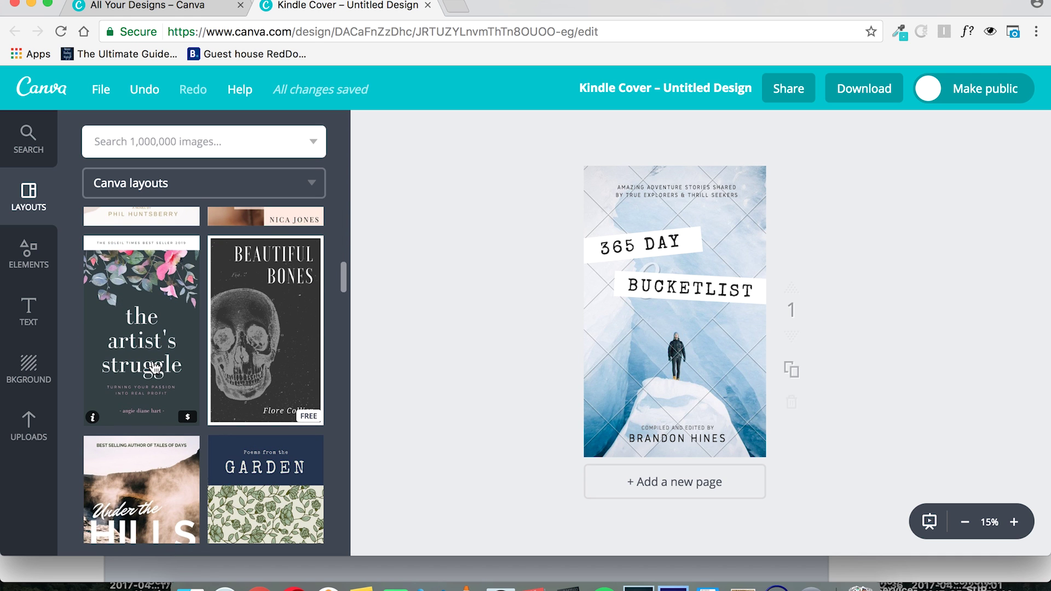
scroll(156, 368, down, 1)
scroll(156, 367, down, 5)
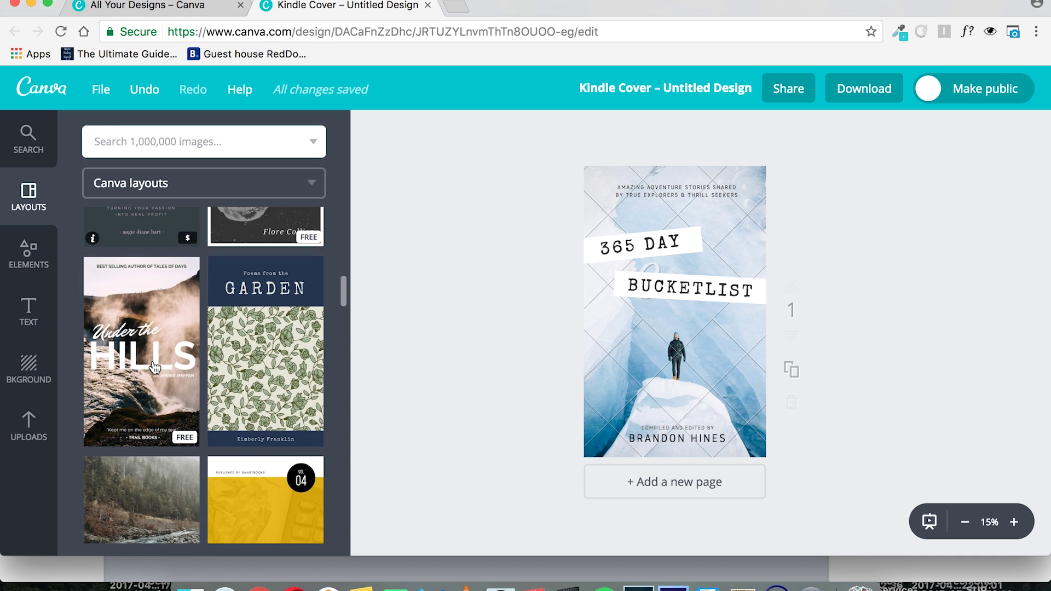
scroll(155, 368, down, 4)
scroll(156, 368, up, 5)
scroll(155, 366, down, 1)
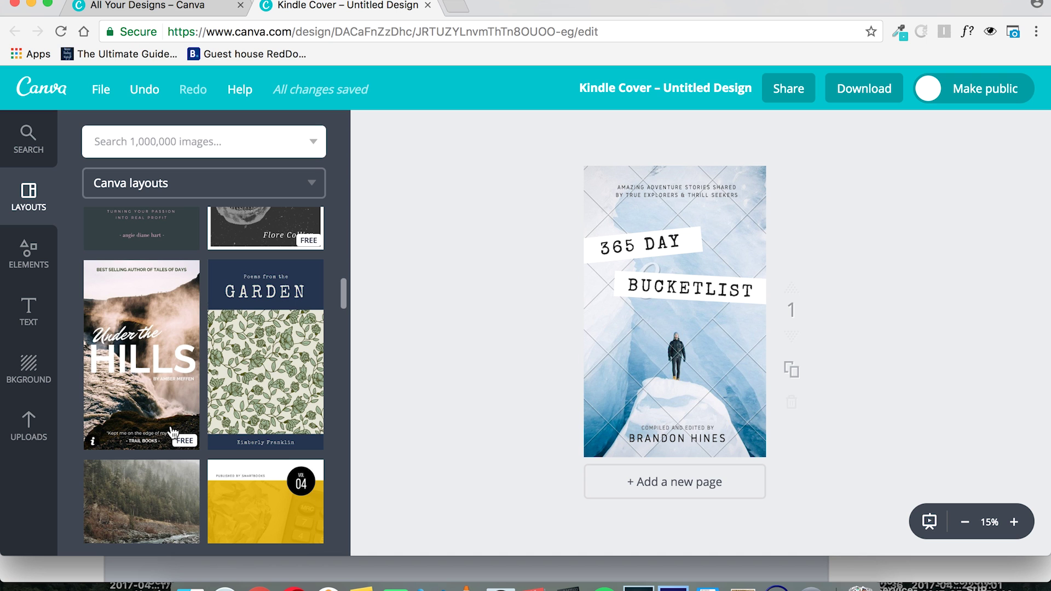
scroll(173, 432, down, 5)
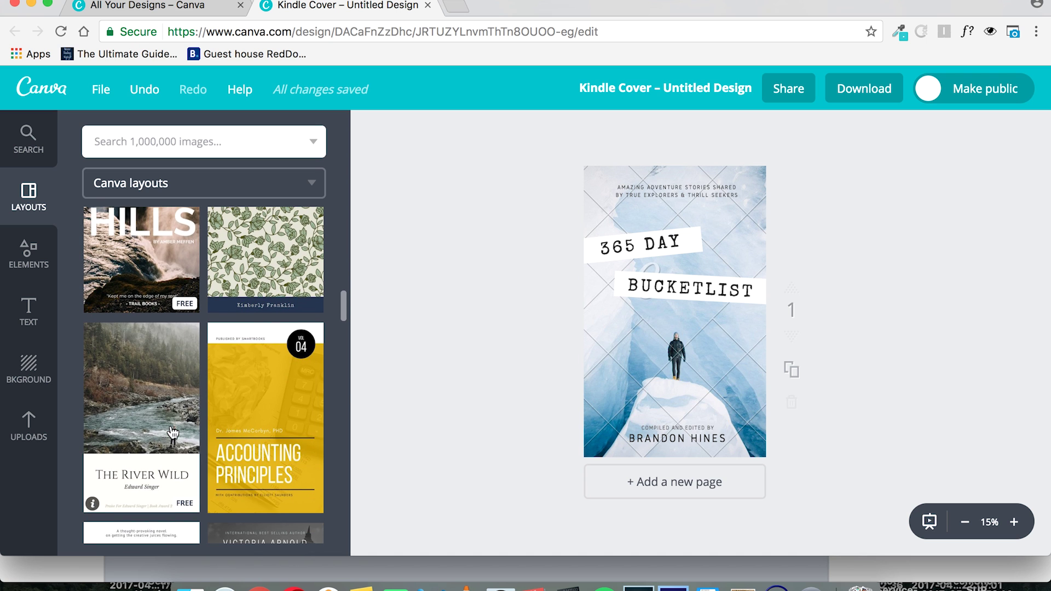
Reapply the FOODNOTES layout to the cover
scroll(173, 432, down, 12)
click(173, 433)
click(678, 276)
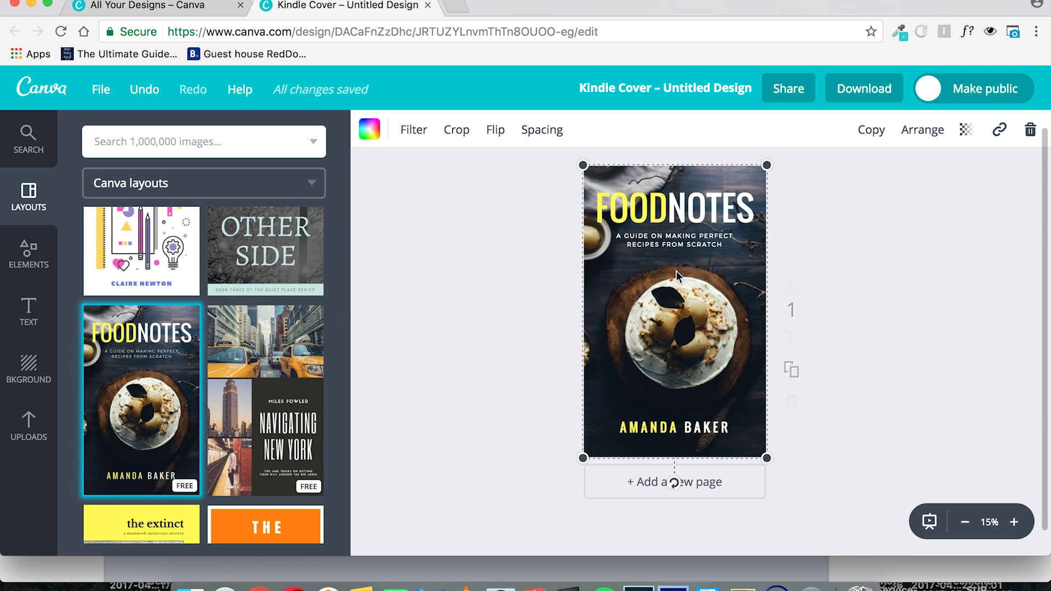
click(570, 206)
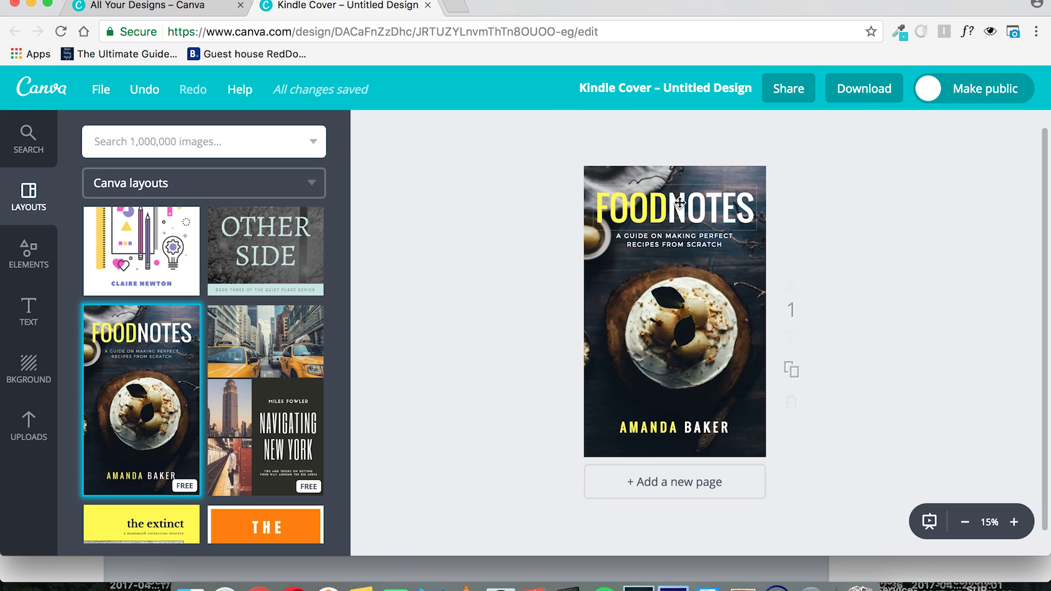
Replace the headline text with 'YOUR TITLE' and select it
click(679, 203)
click(679, 202)
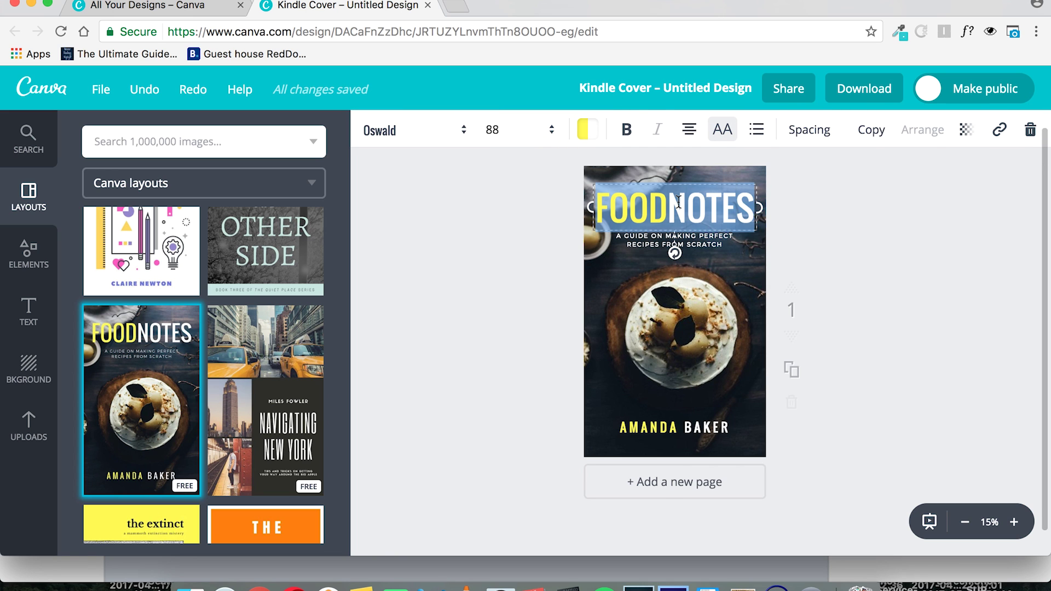
text(YOUR)
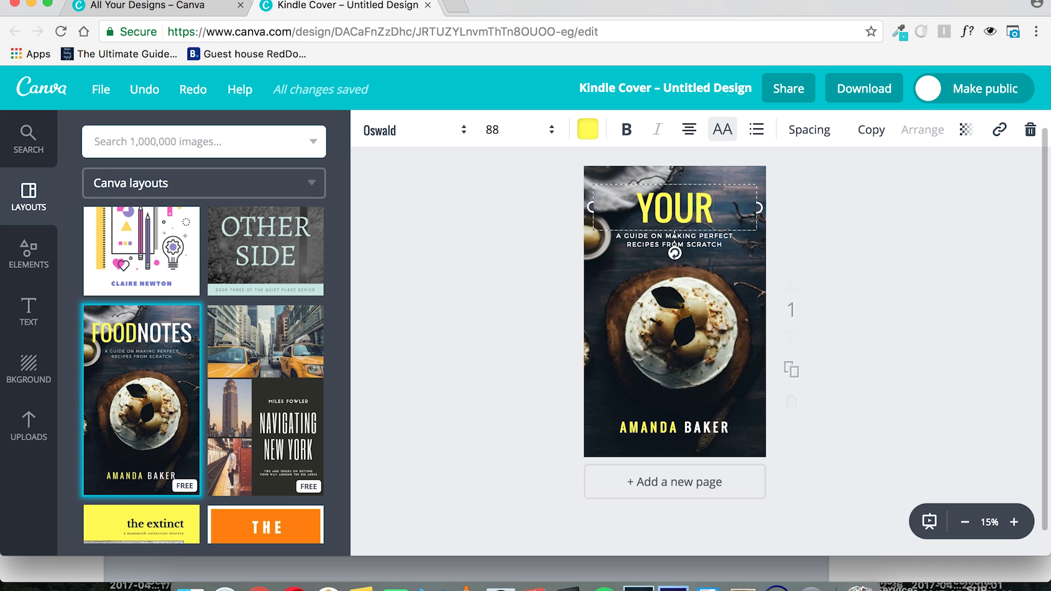
text( TITLE)
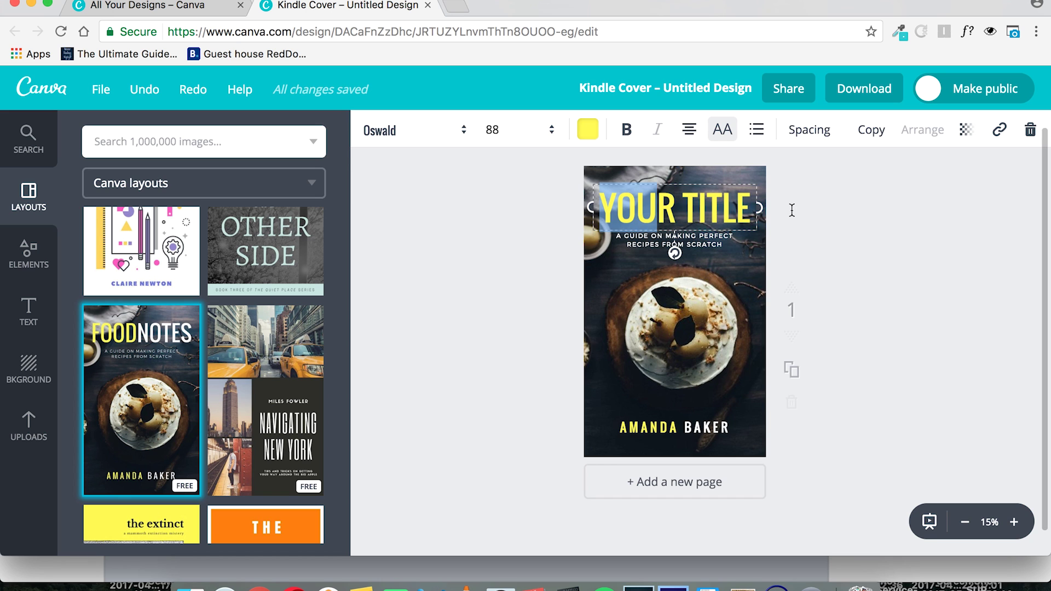
drag(612, 204, 759, 207)
Try Fredoka One as the font for the YOUR TITLE heading
click(463, 130)
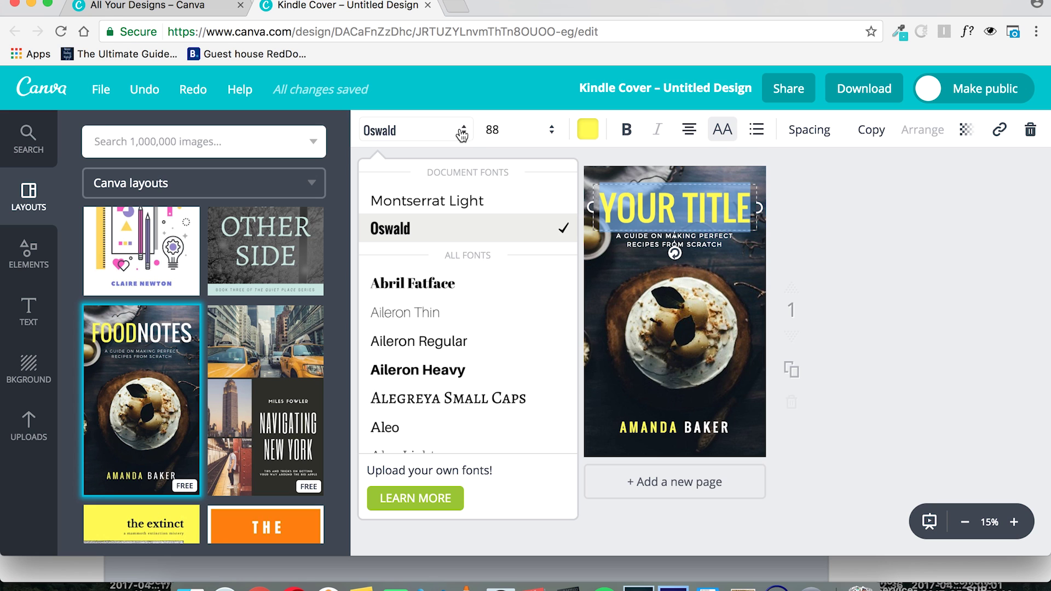
scroll(478, 264, down, 5)
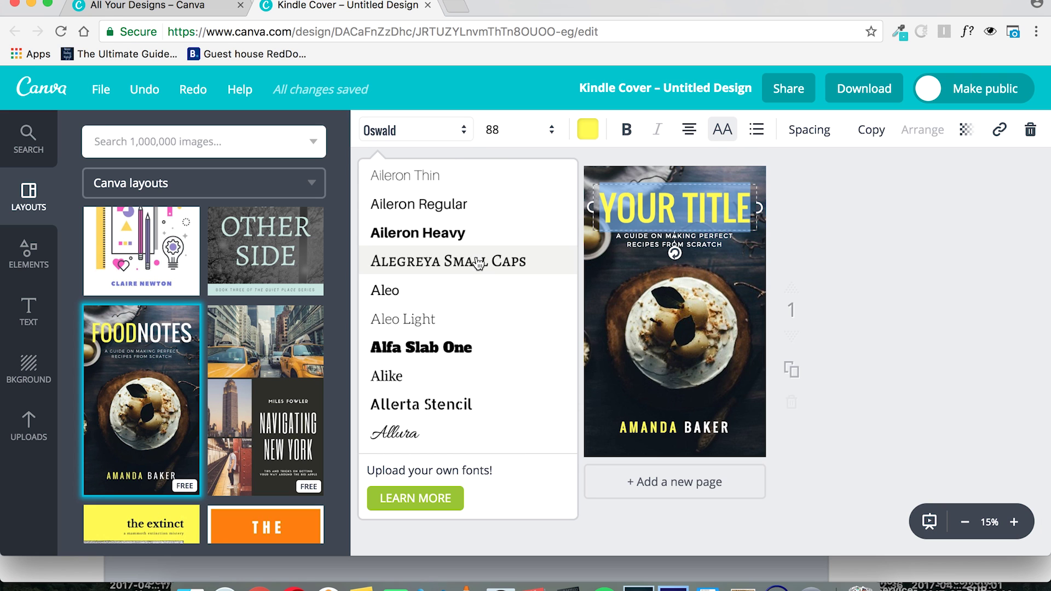
scroll(478, 264, down, 7)
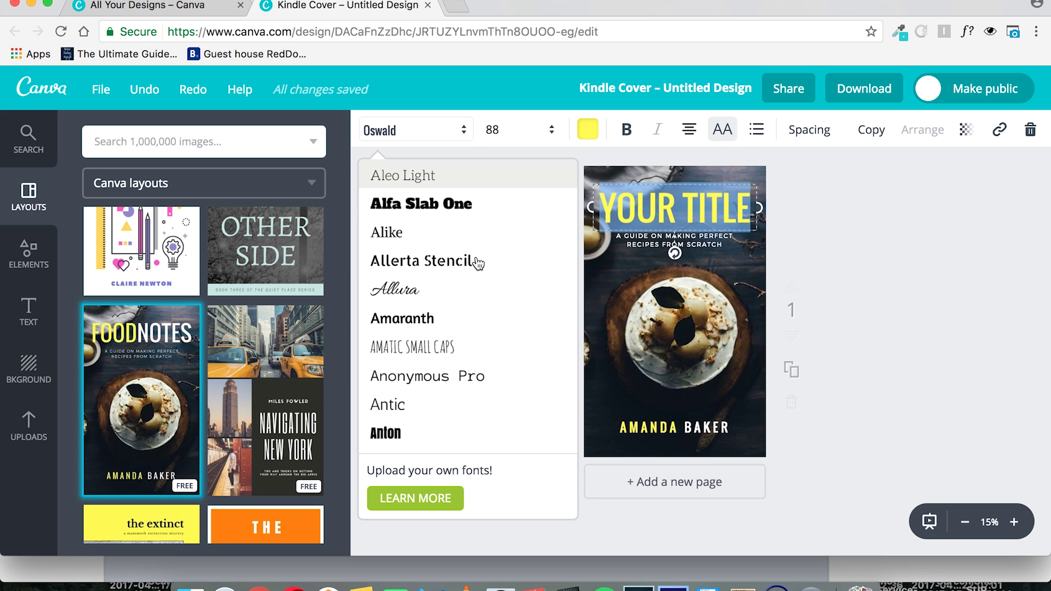
scroll(478, 264, down, 8)
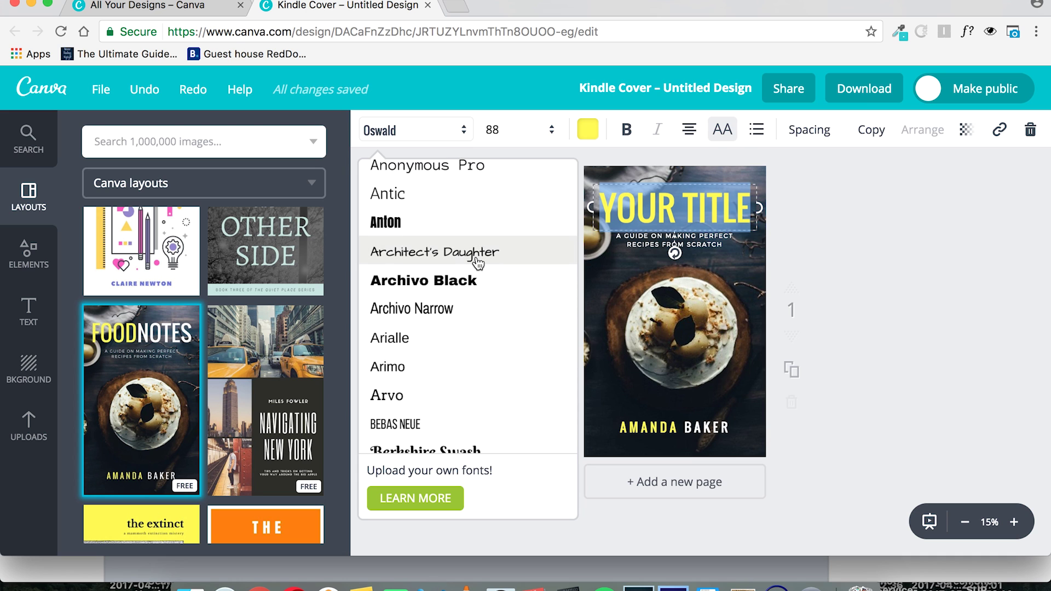
scroll(478, 264, down, 1)
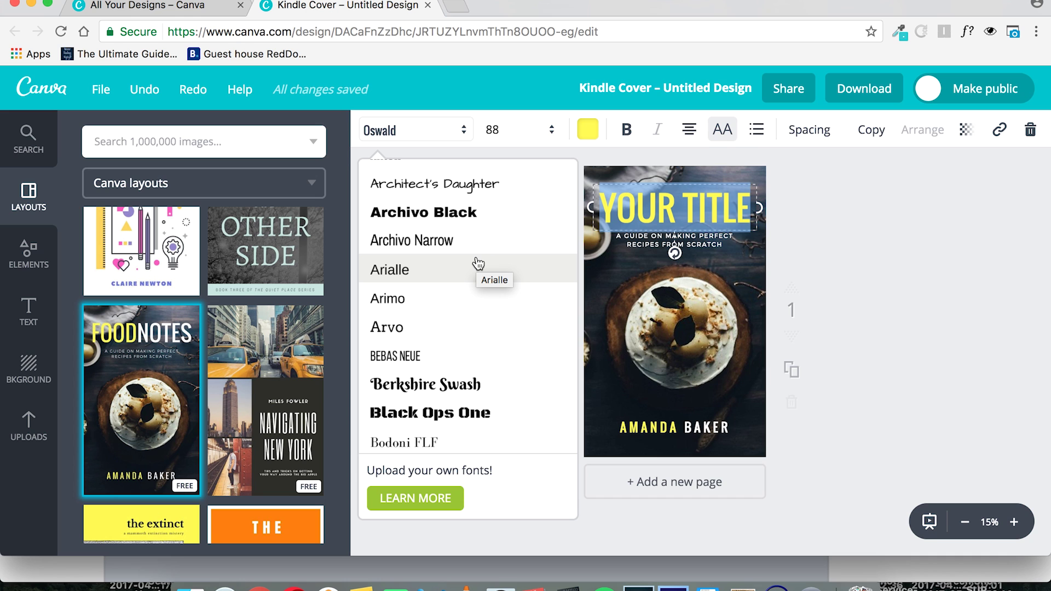
scroll(478, 264, down, 5)
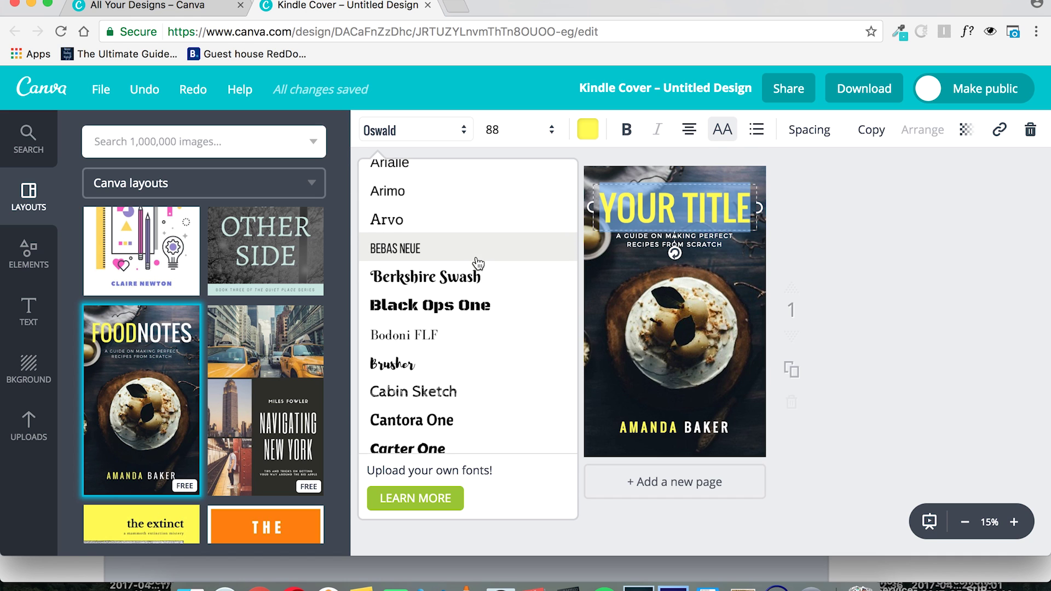
scroll(478, 264, down, 3)
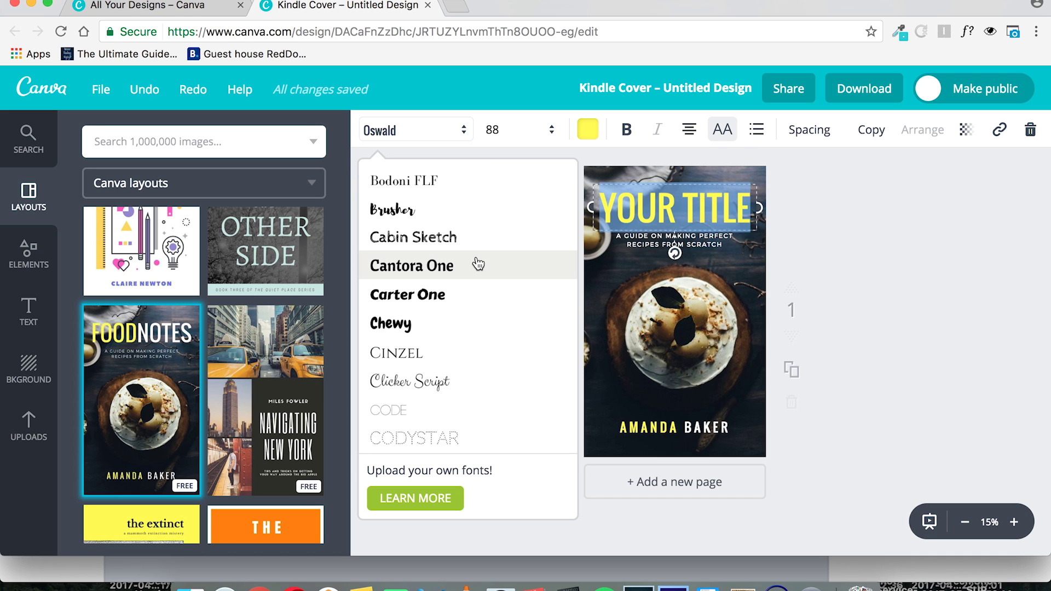
scroll(466, 285, down, 5)
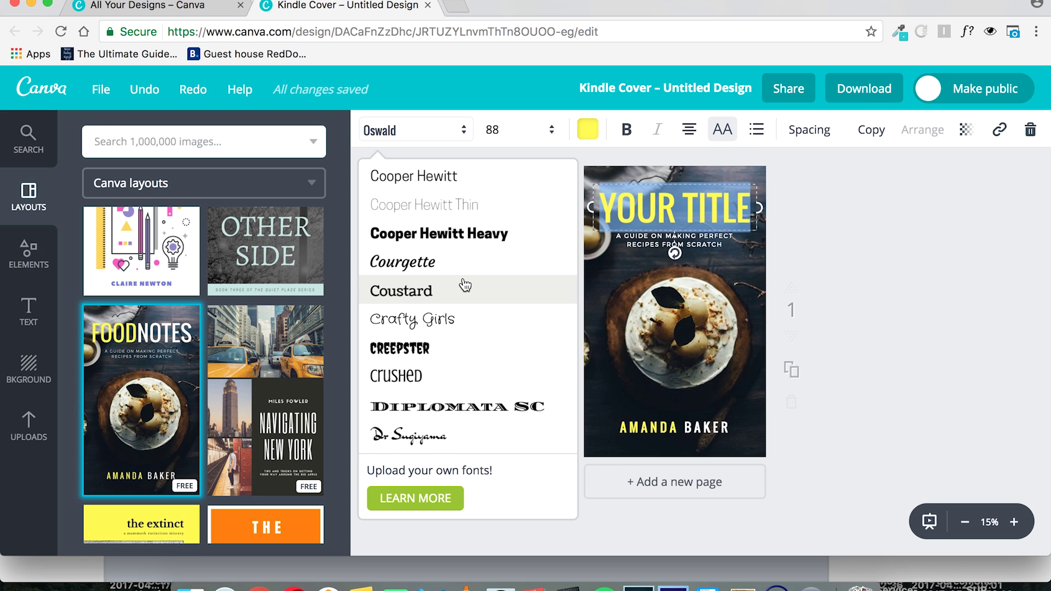
scroll(465, 285, down, 2)
scroll(466, 285, down, 2)
click(465, 405)
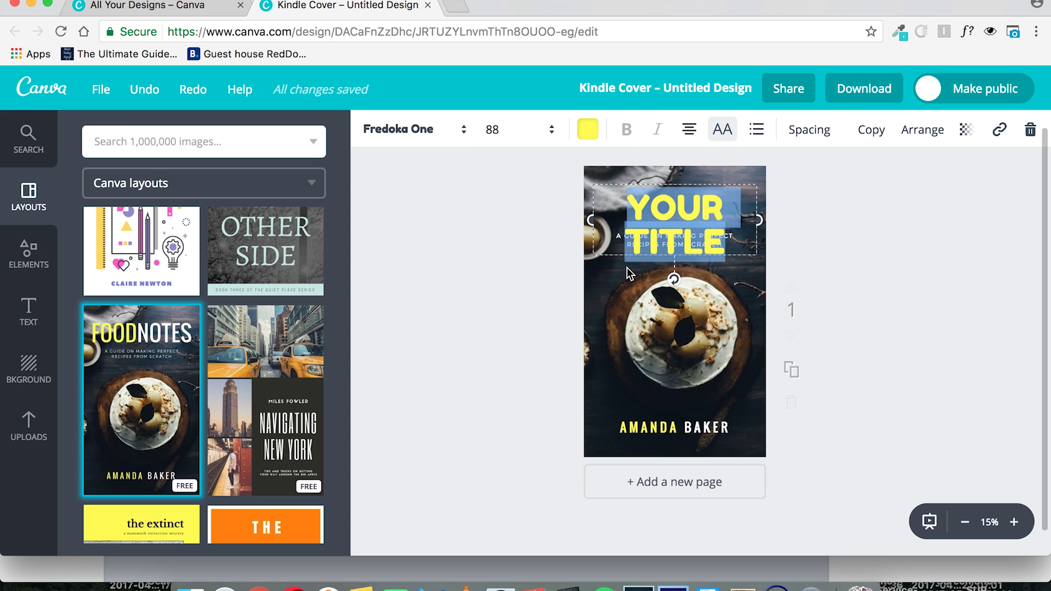
Switch the title to Bebas Neue at font size 96
click(454, 131)
scroll(448, 328, down, 3)
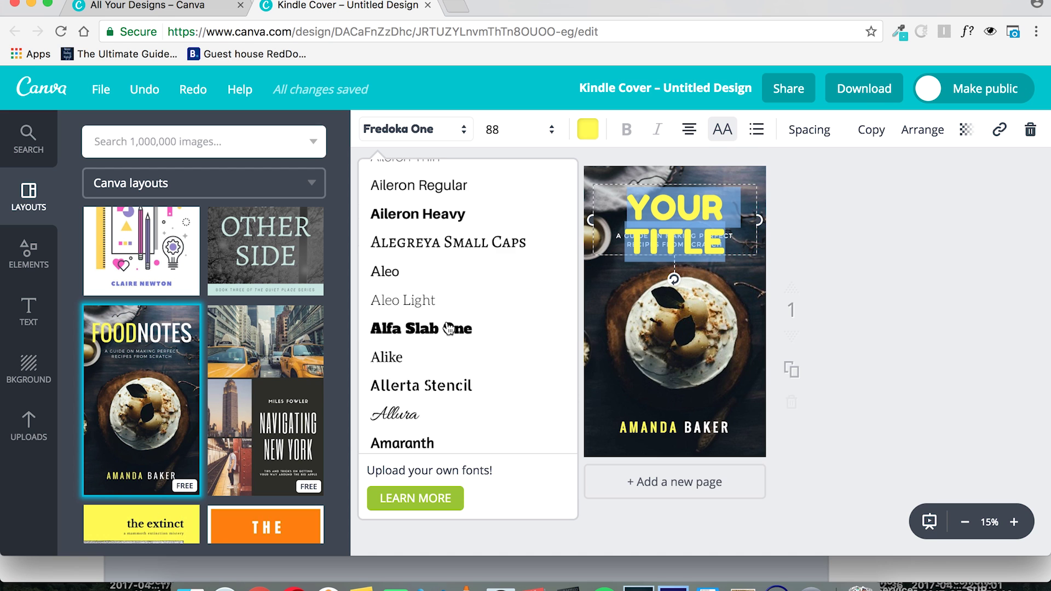
scroll(448, 328, down, 6)
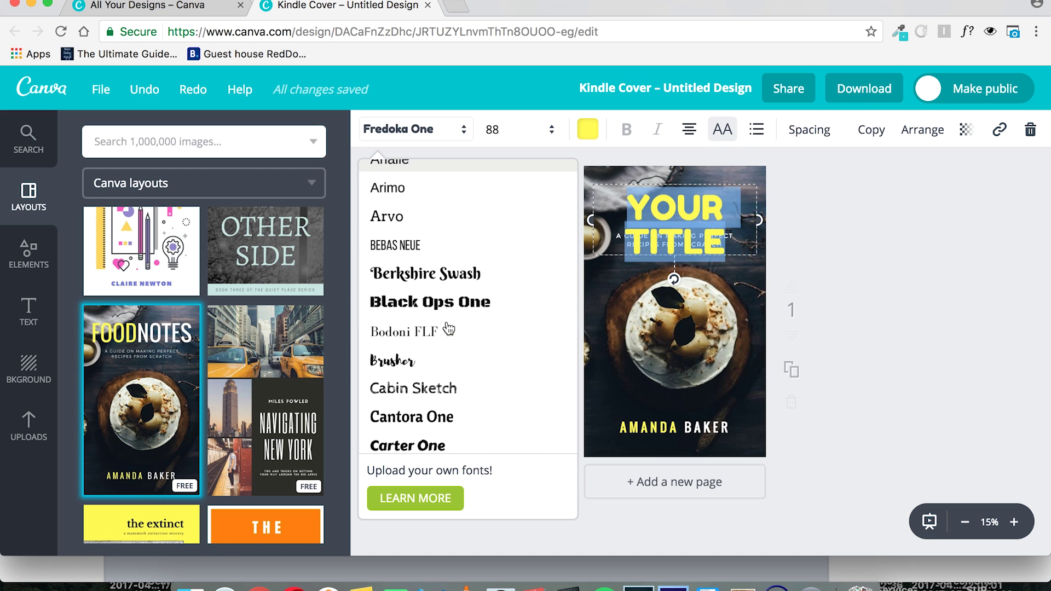
scroll(449, 328, down, 1)
click(395, 245)
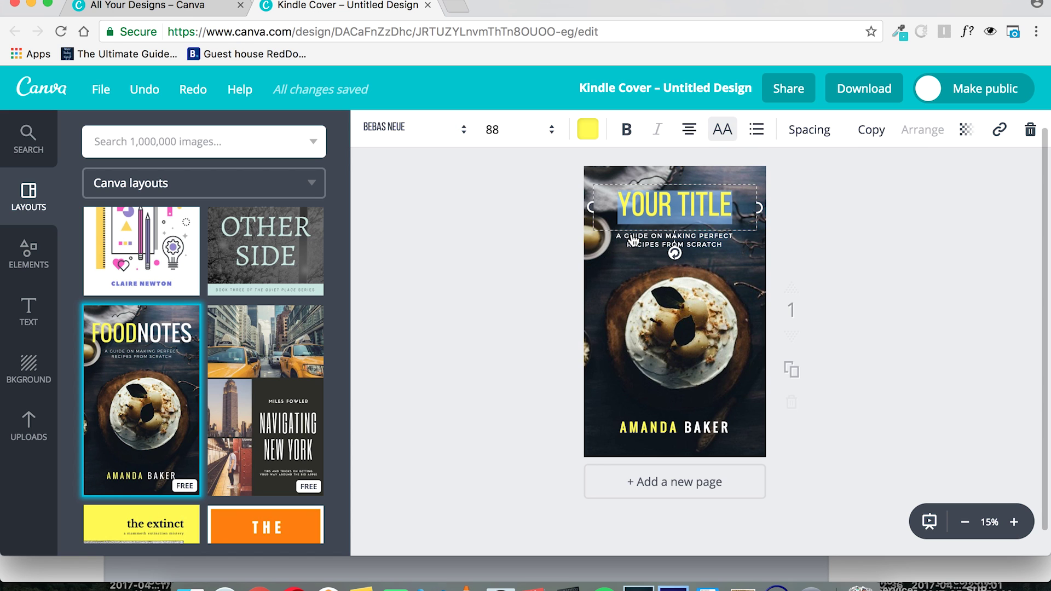
click(496, 133)
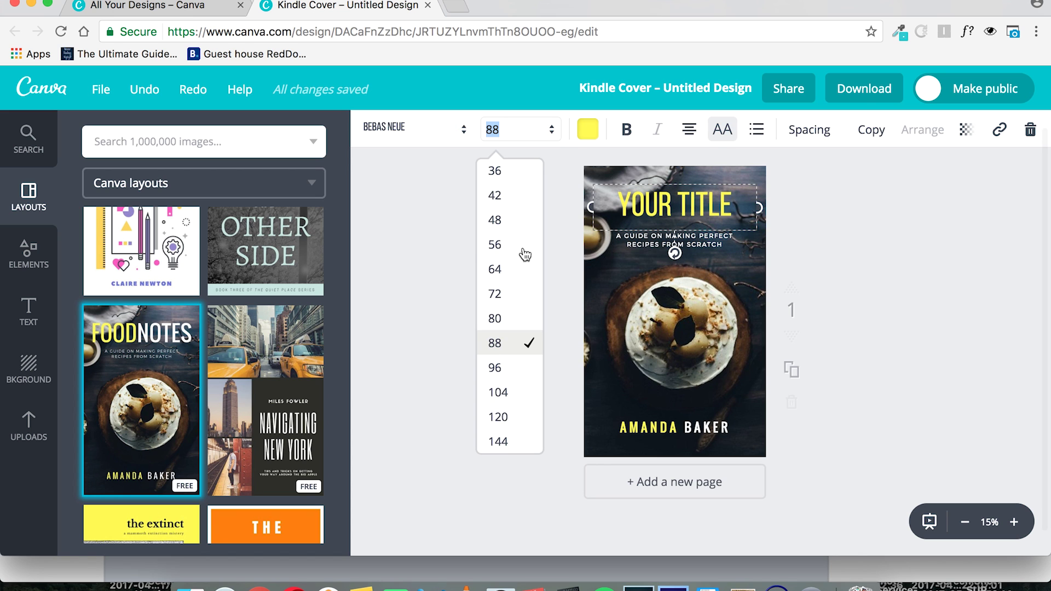
click(517, 376)
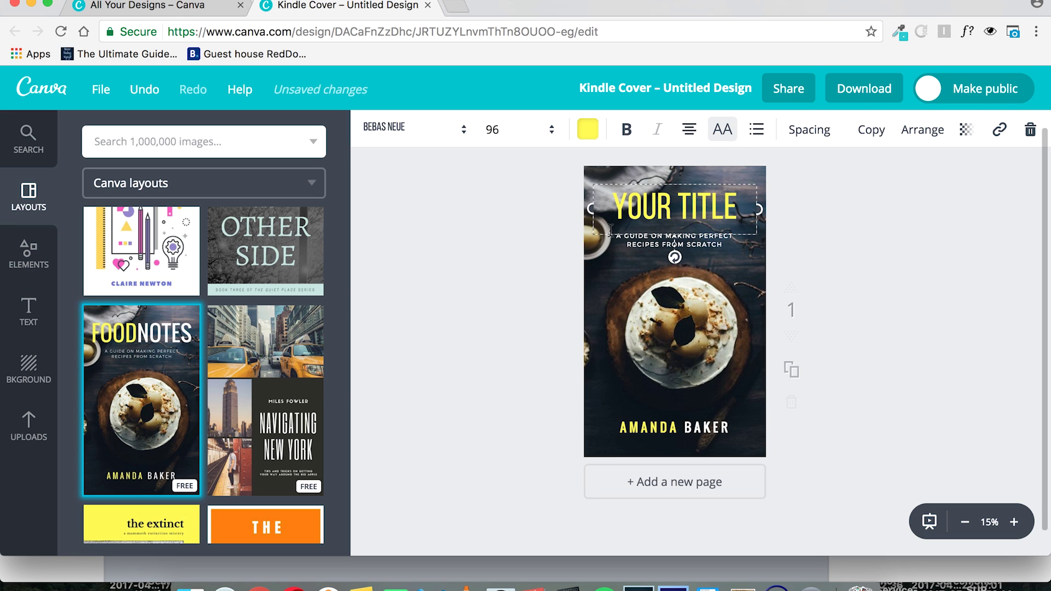
triple_click(647, 219)
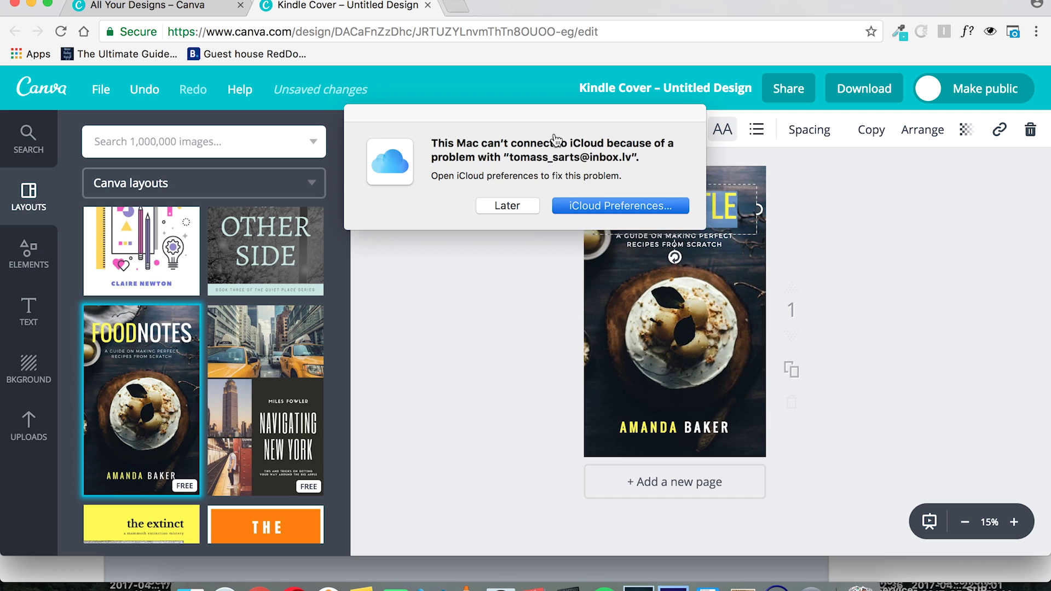
click(524, 209)
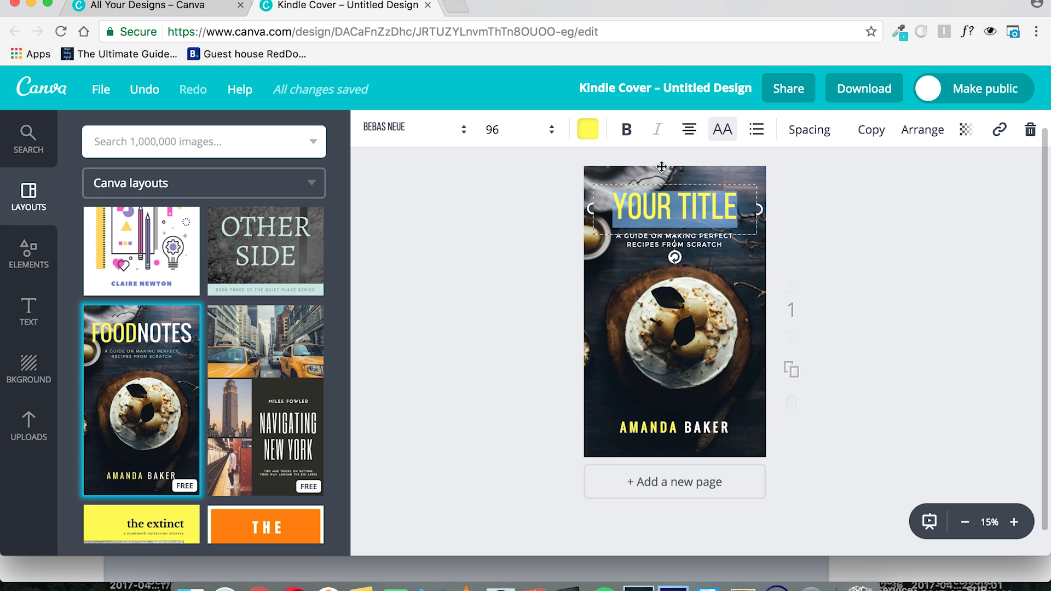
Widen the title's letter spacing, tighten its line height to 0.85, and remove bold
click(806, 140)
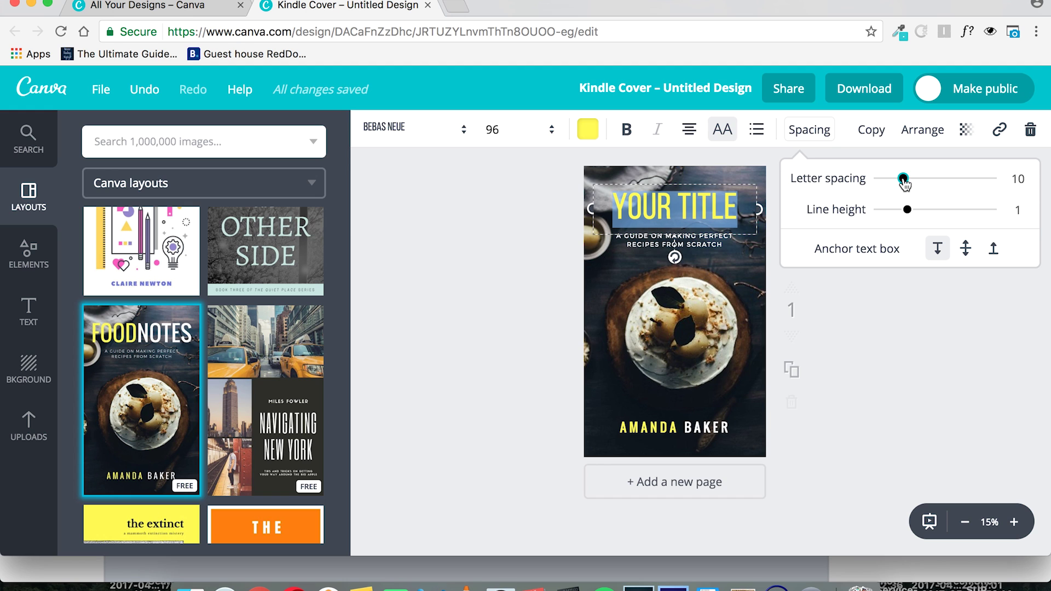
mouse_move(903, 179)
mouse_down()
mouse_move(931, 181)
mouse_move(909, 180)
mouse_up()
mouse_move(910, 217)
mouse_down()
mouse_move(930, 214)
mouse_move(901, 214)
mouse_up()
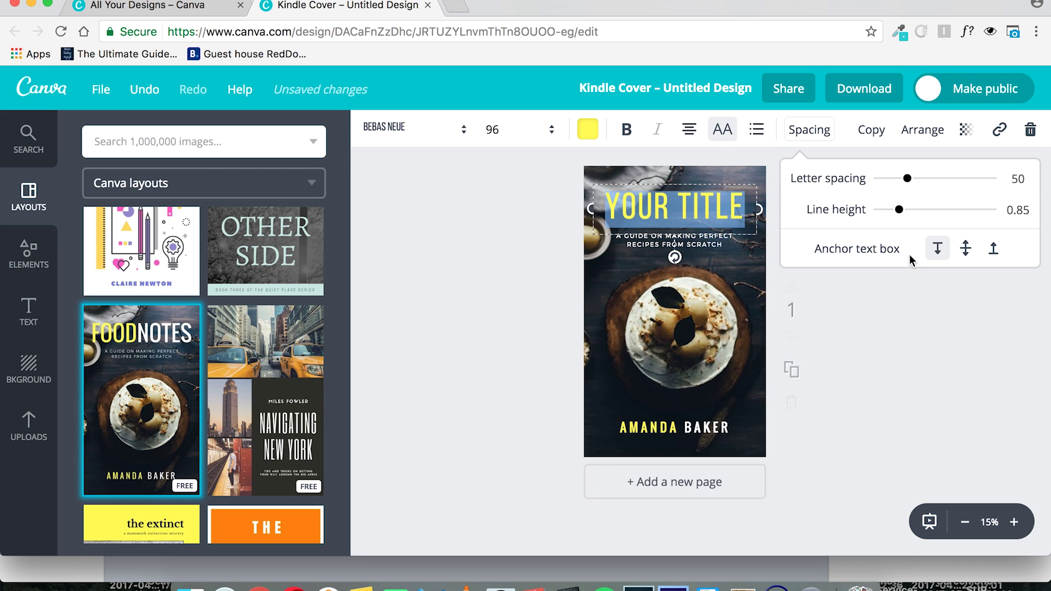
click(628, 130)
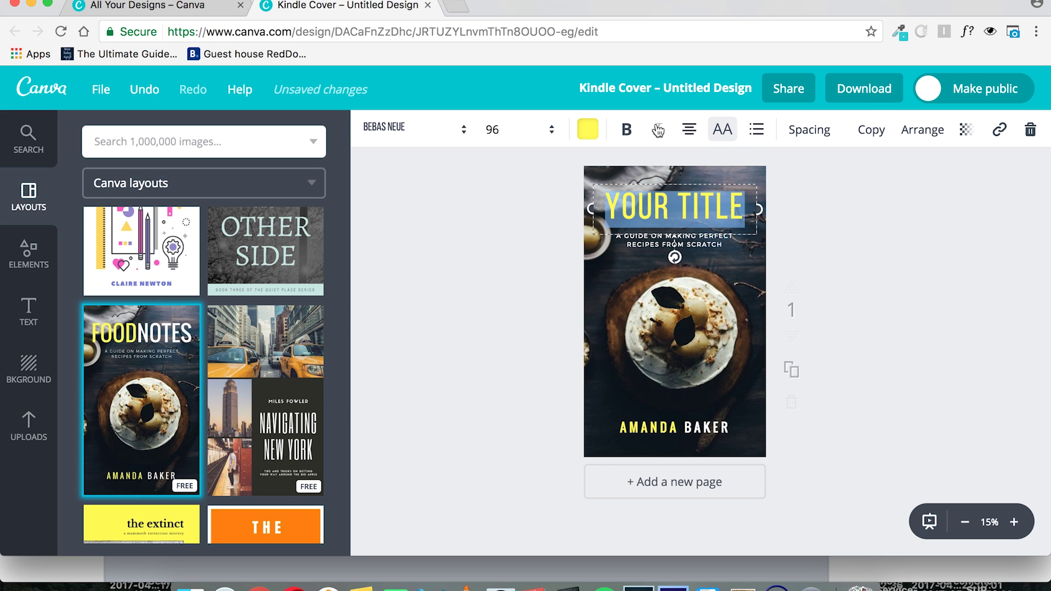
click(793, 206)
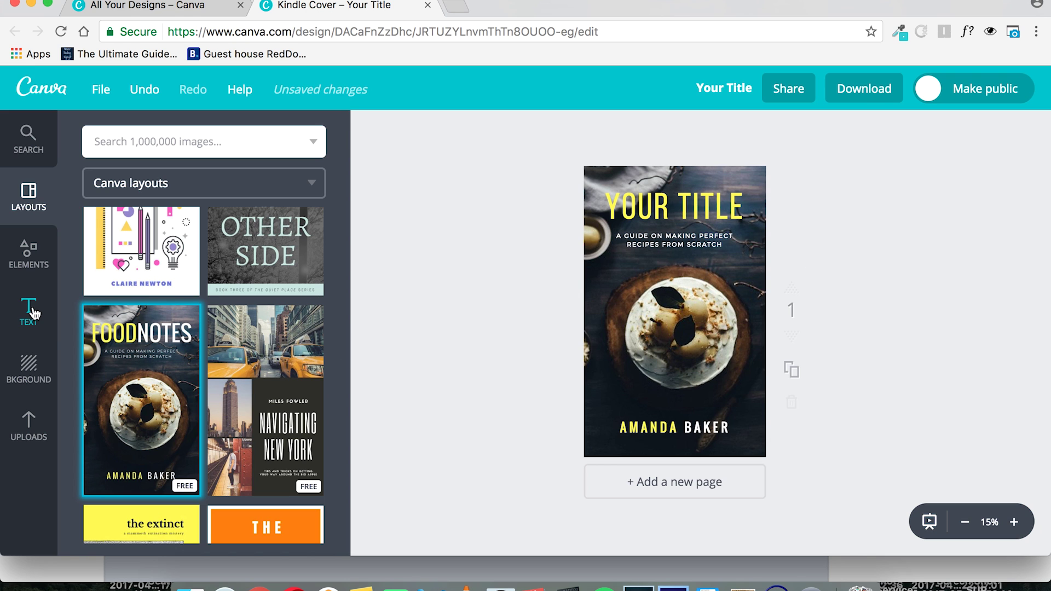
Add an 'Add heading' text box to the cover and select it
click(32, 312)
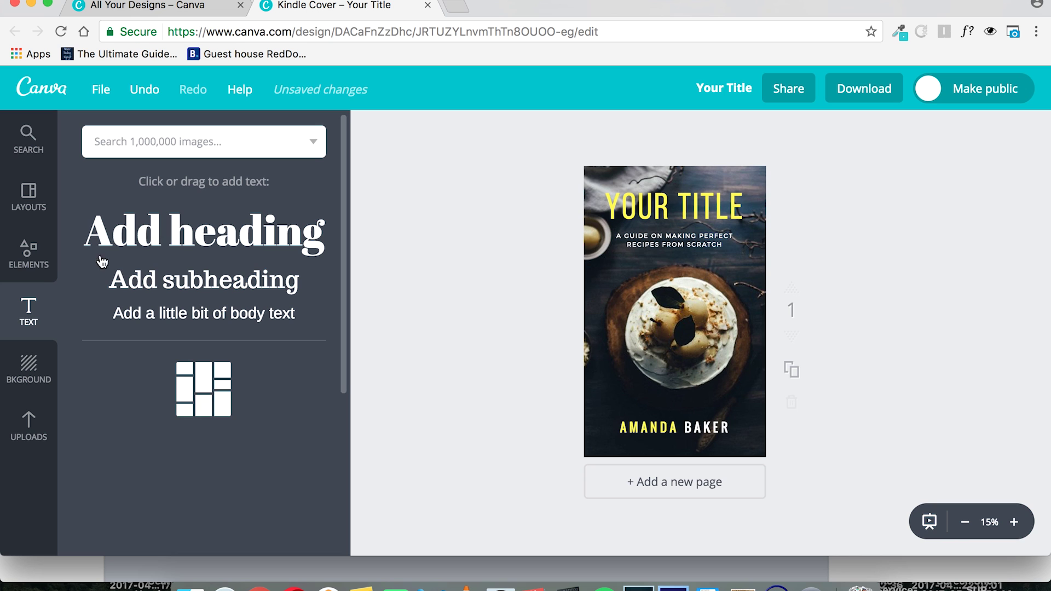
click(147, 247)
click(644, 322)
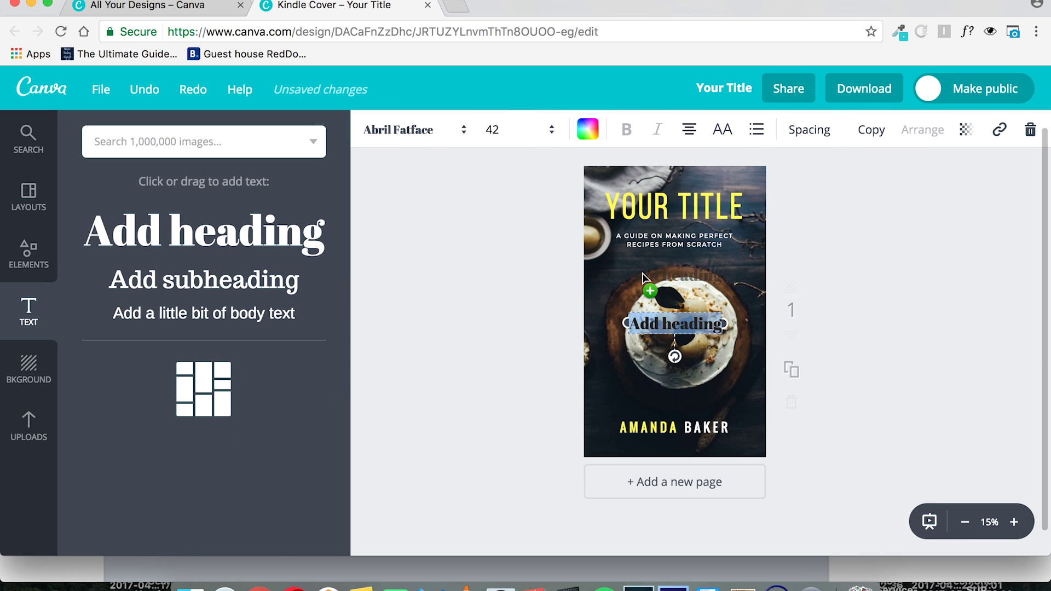
Browse the Bkground patterns and give the cover a blue hexagon pattern background
click(28, 368)
scroll(208, 377, down, 8)
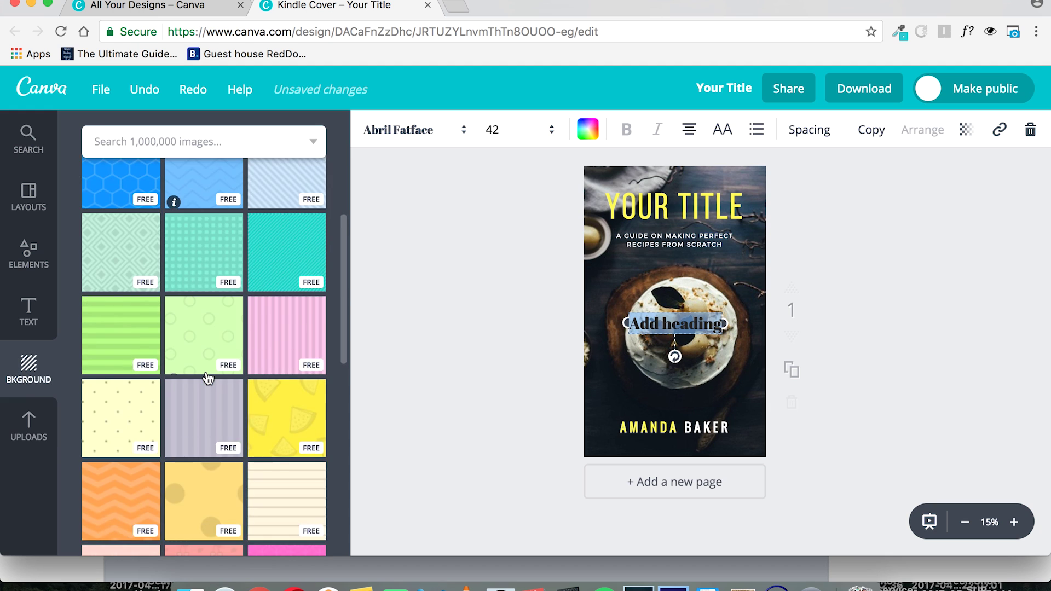
scroll(208, 378, down, 6)
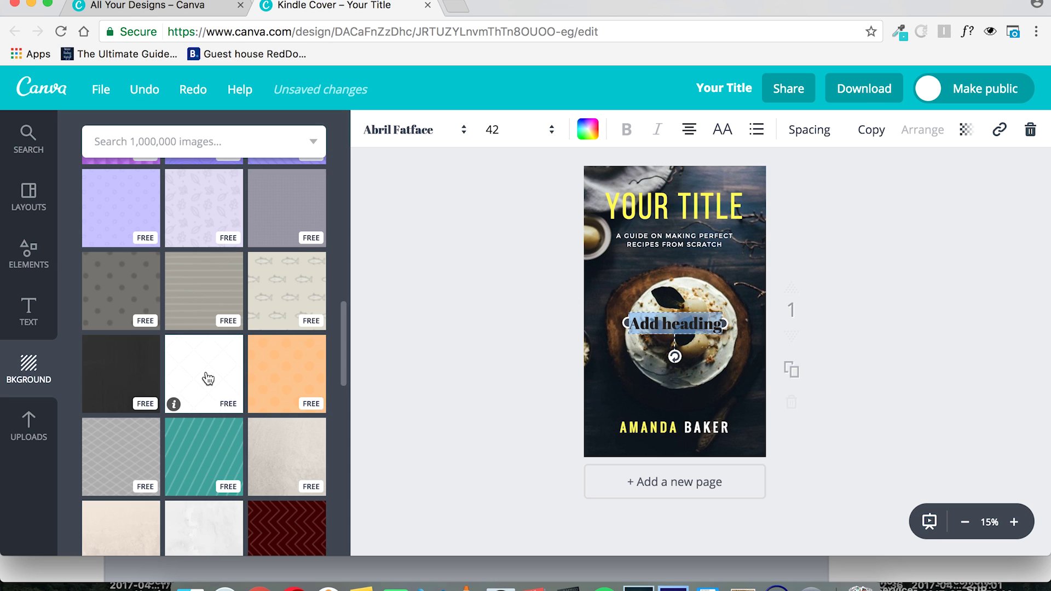
scroll(208, 378, down, 2)
scroll(208, 378, down, 2)
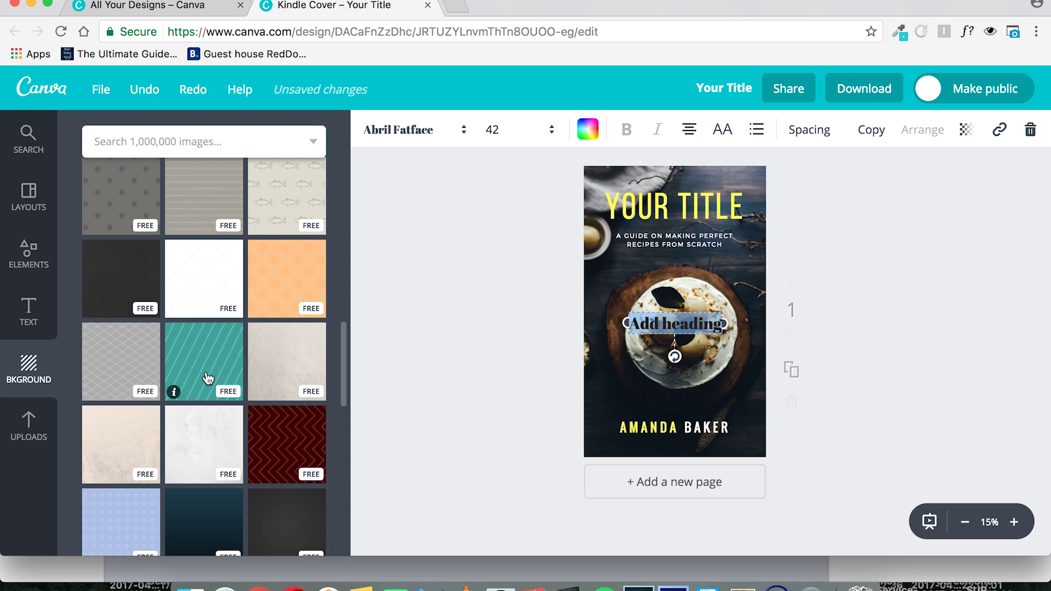
scroll(208, 378, down, 2)
click(147, 450)
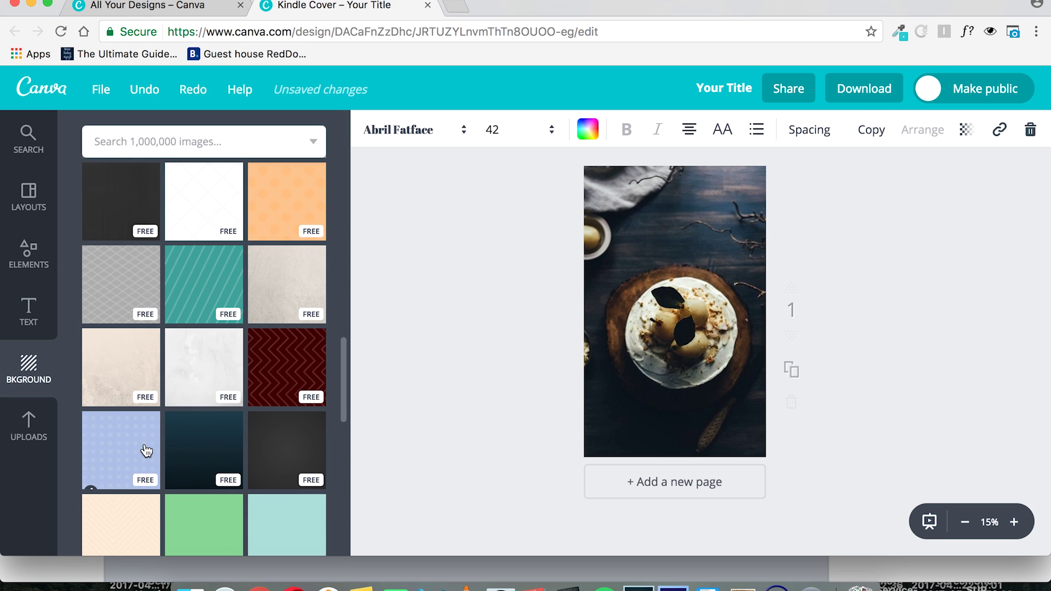
scroll(147, 450, up, 10)
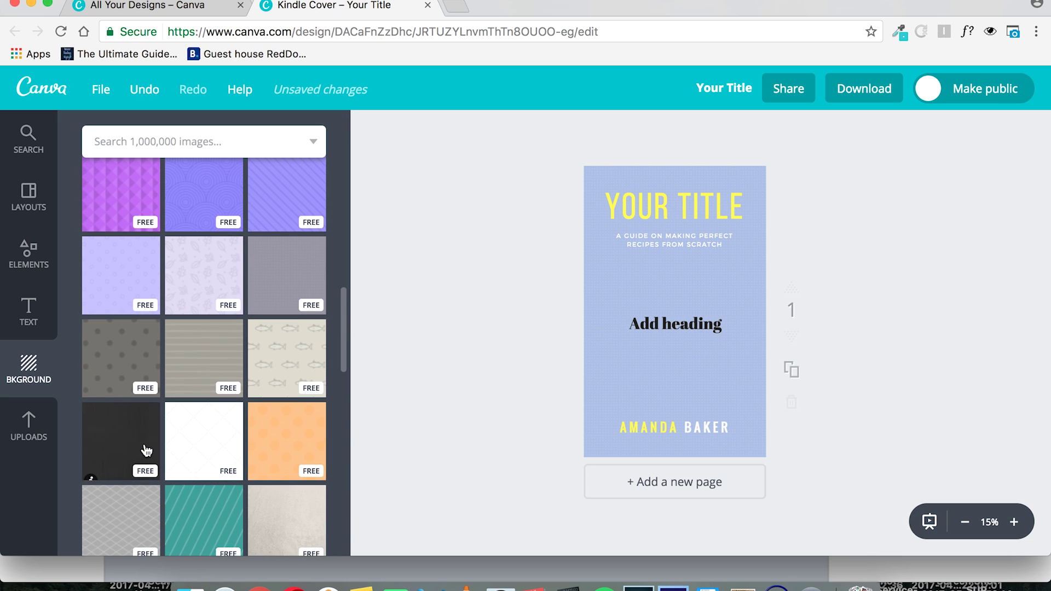
scroll(144, 378, up, 8)
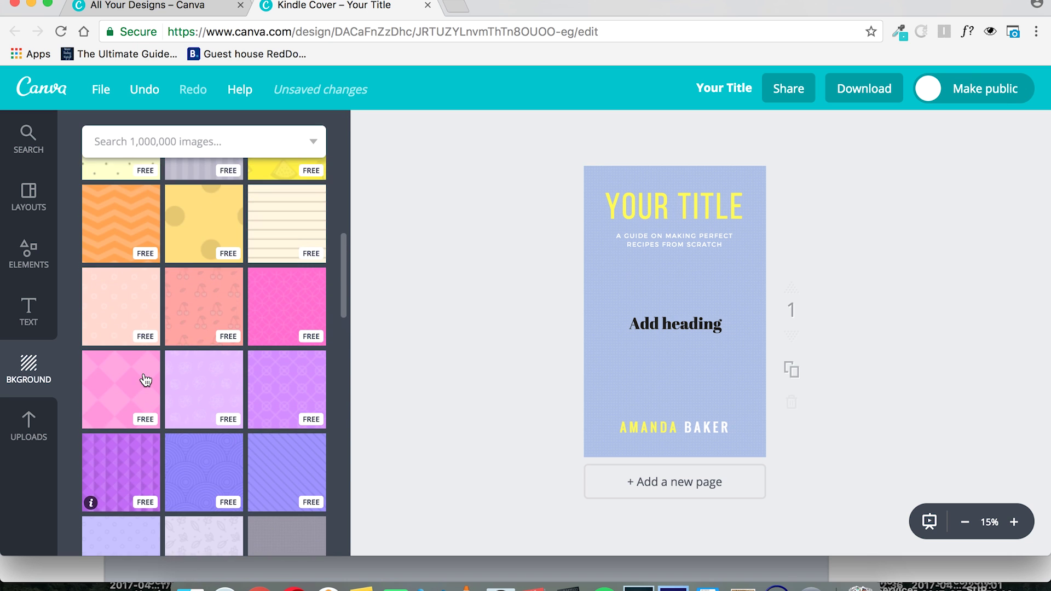
scroll(145, 380, up, 7)
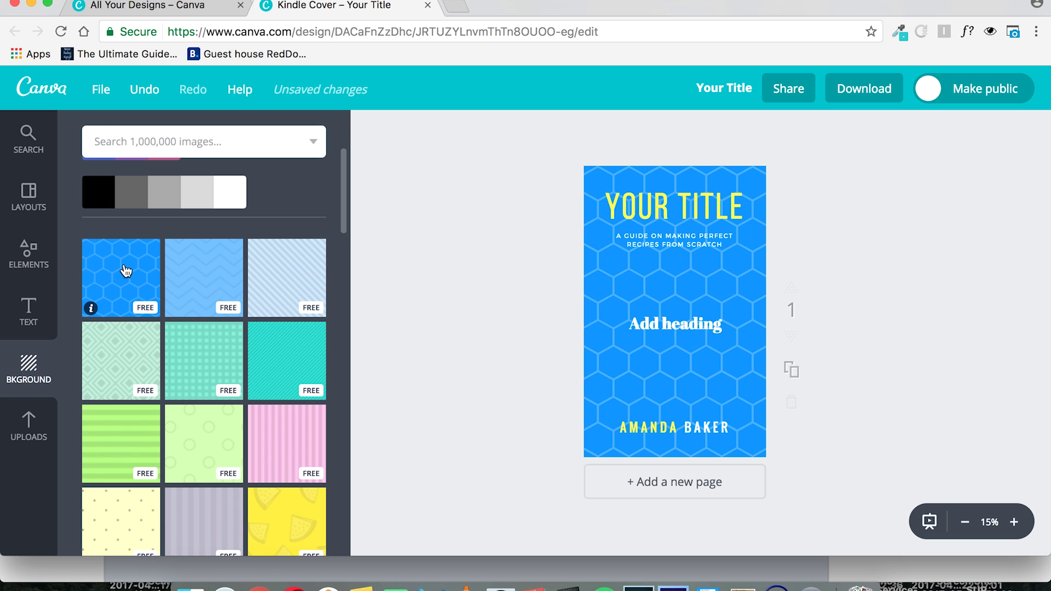
scroll(163, 361, down, 8)
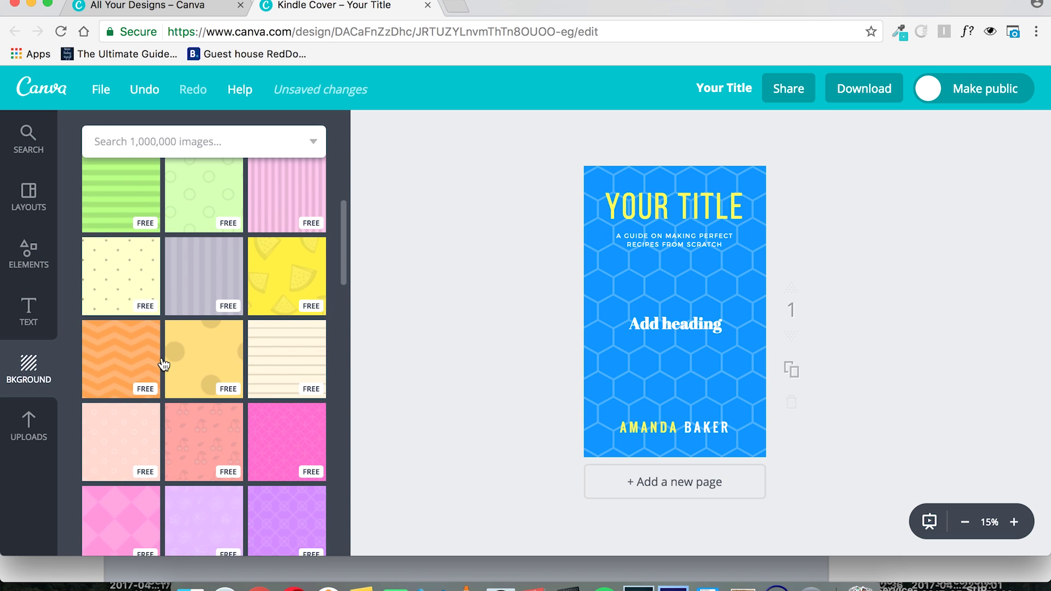
scroll(163, 364, down, 20)
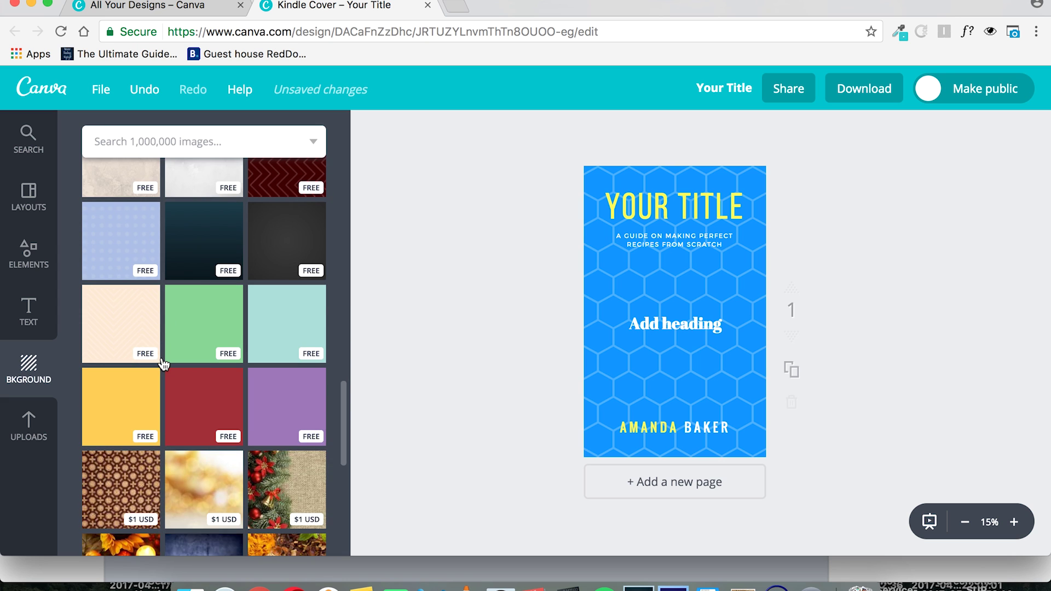
scroll(163, 364, up, 6)
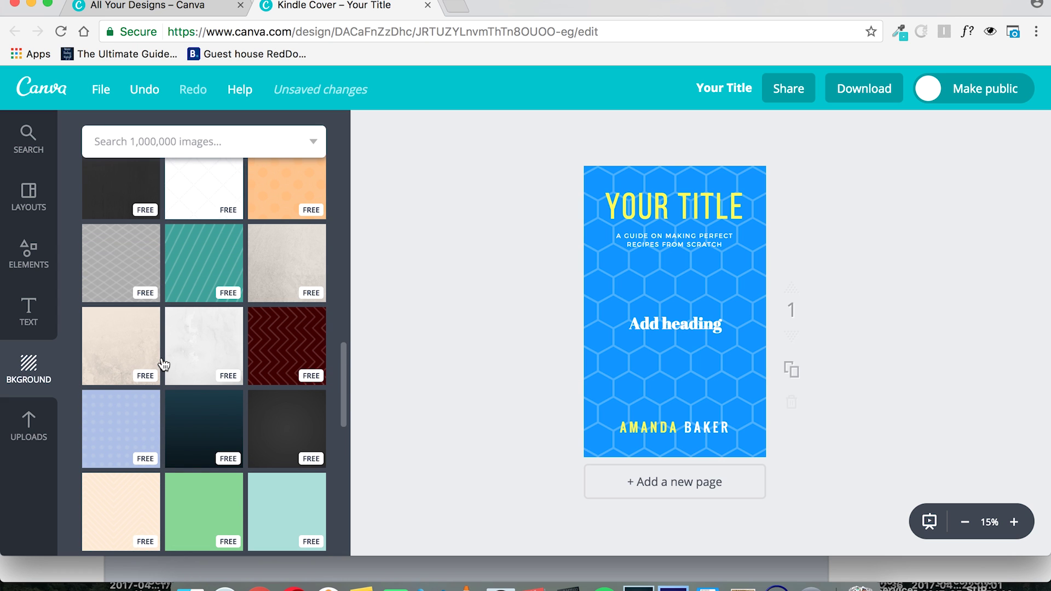
Search images for 'coffee' and add the cup-on-beans photo
click(192, 143)
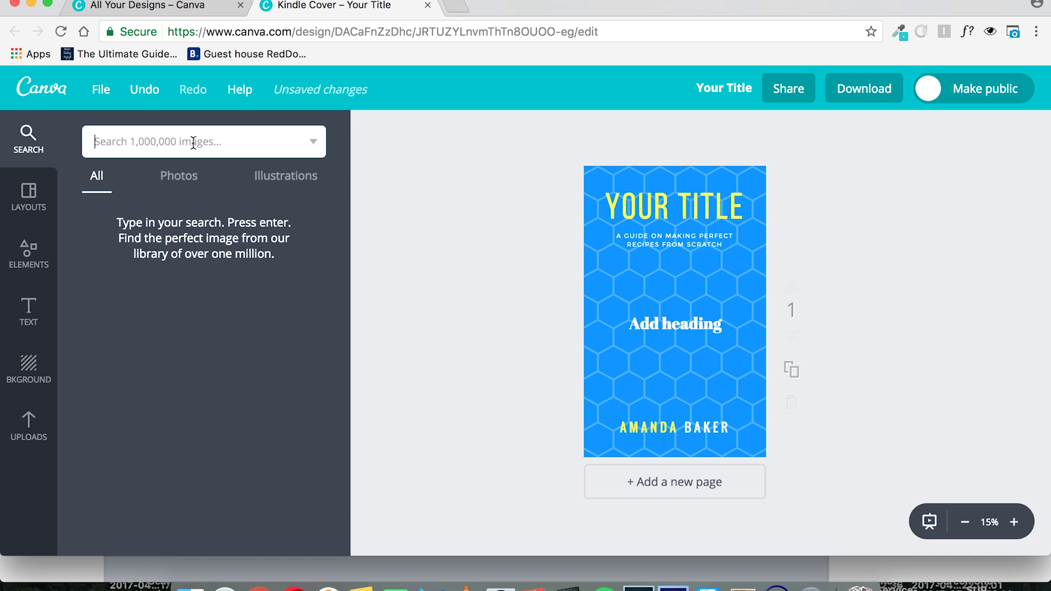
text(coffee)
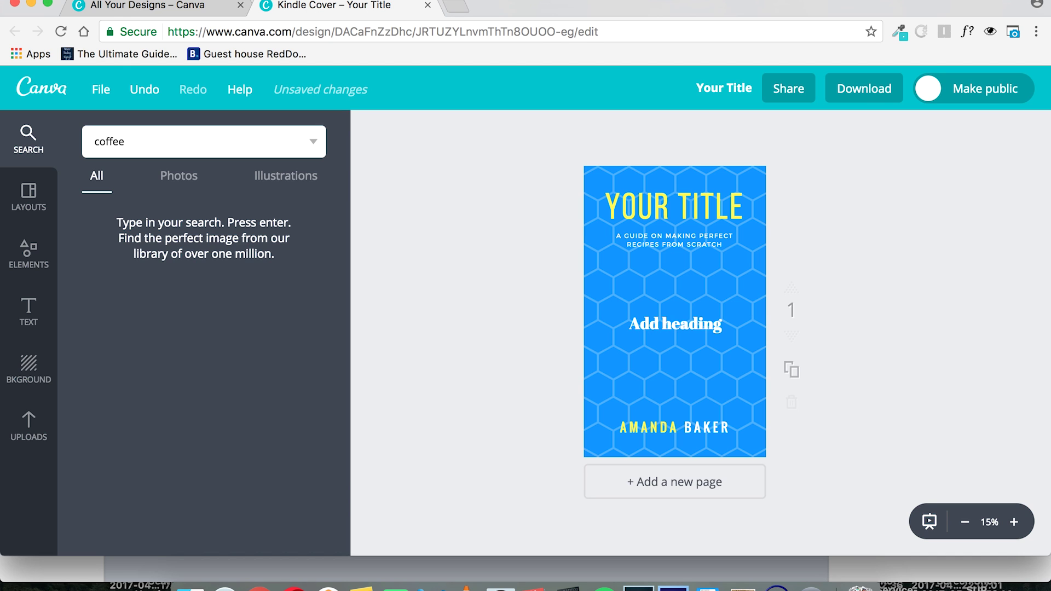
key(Return)
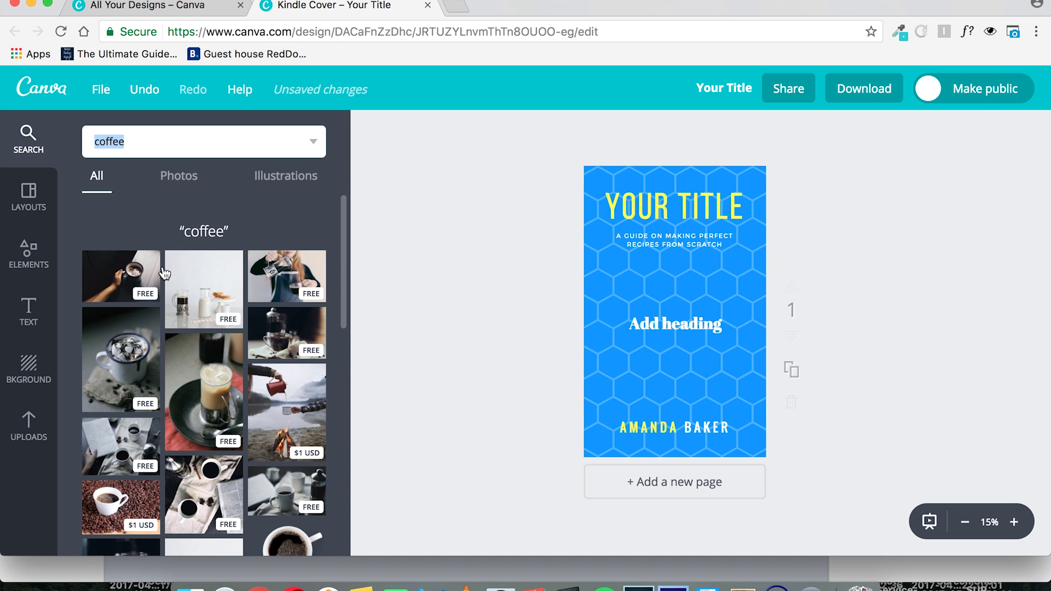
scroll(170, 290, down, 5)
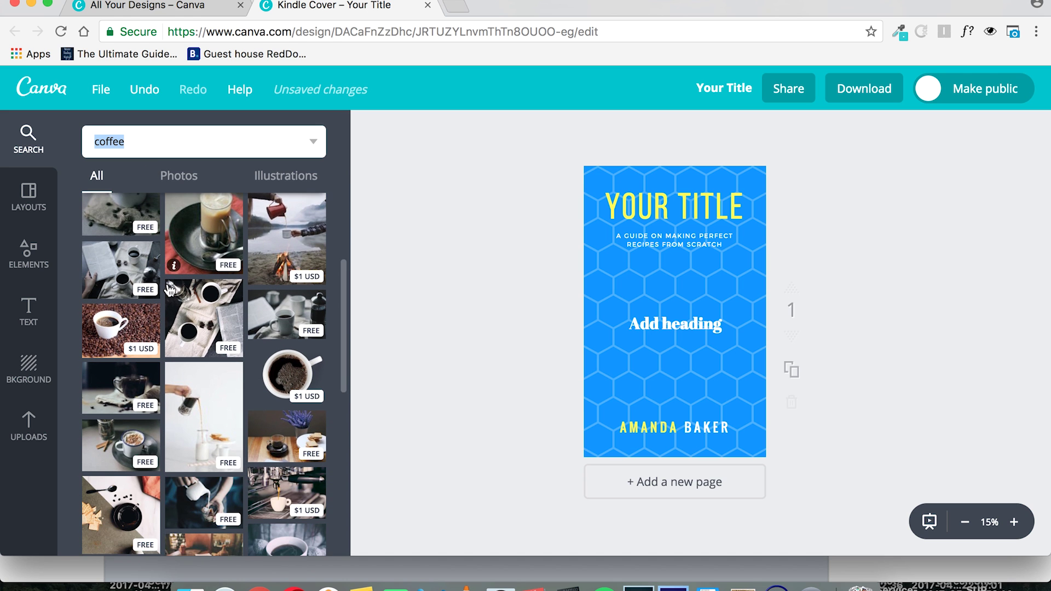
scroll(169, 290, down, 3)
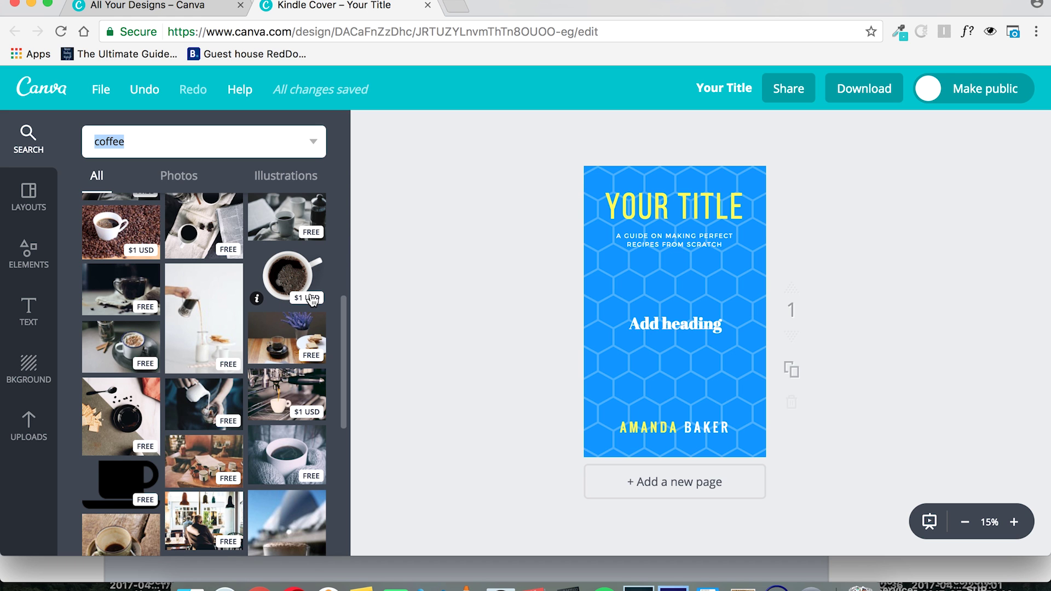
scroll(313, 298, down, 5)
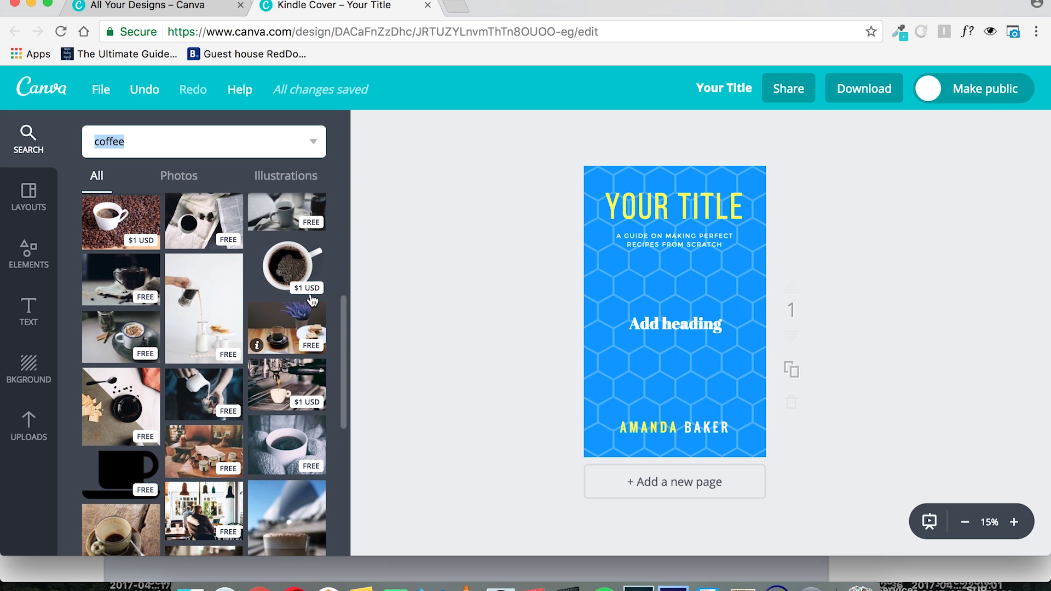
scroll(312, 298, up, 6)
click(109, 260)
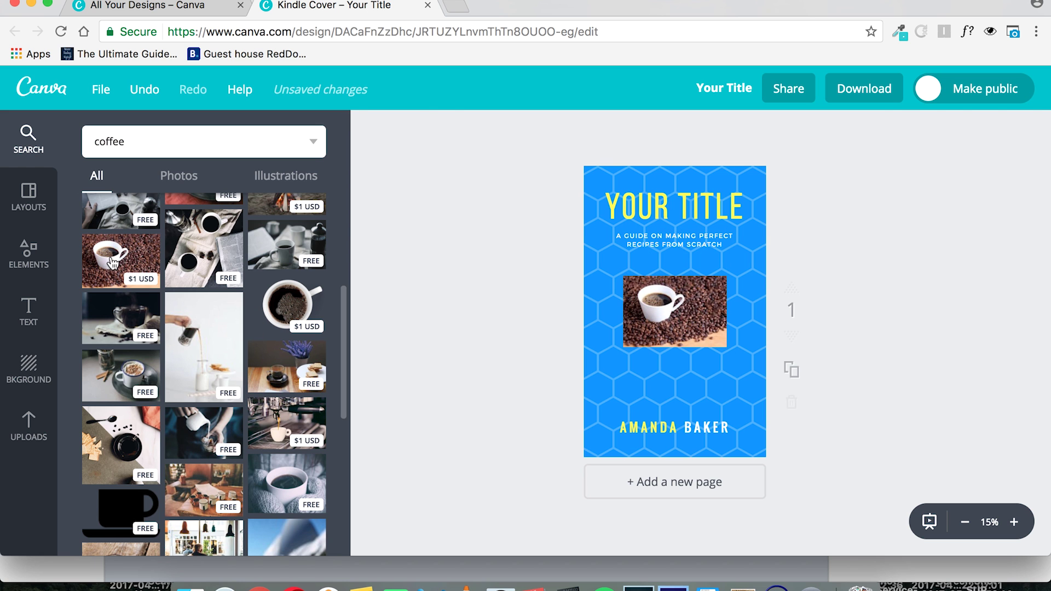
Enlarge and reposition the coffee photo so it fills the whole cover
drag(629, 282, 480, 127)
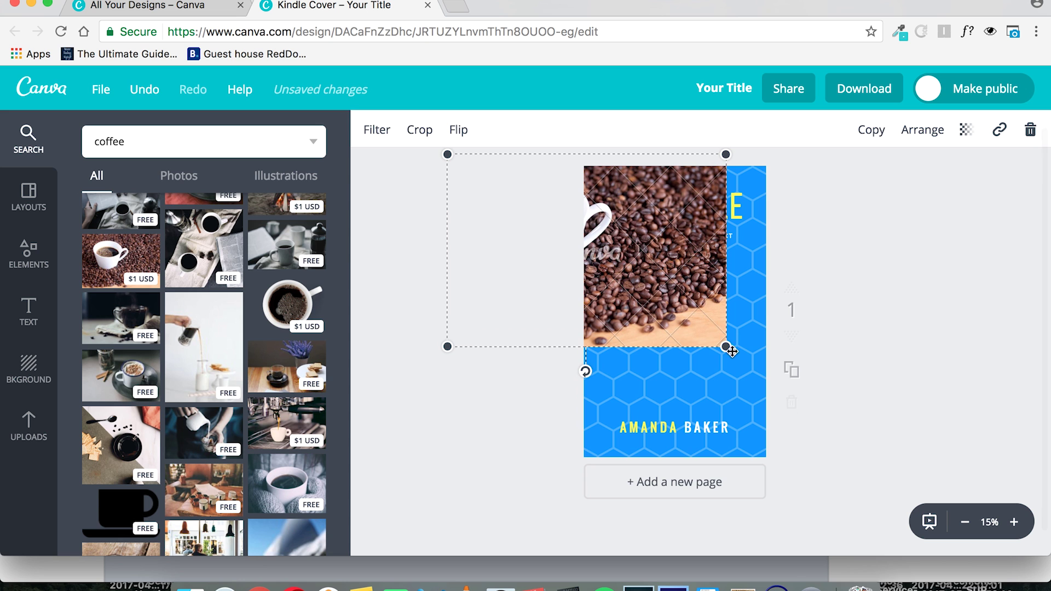
drag(726, 346, 896, 464)
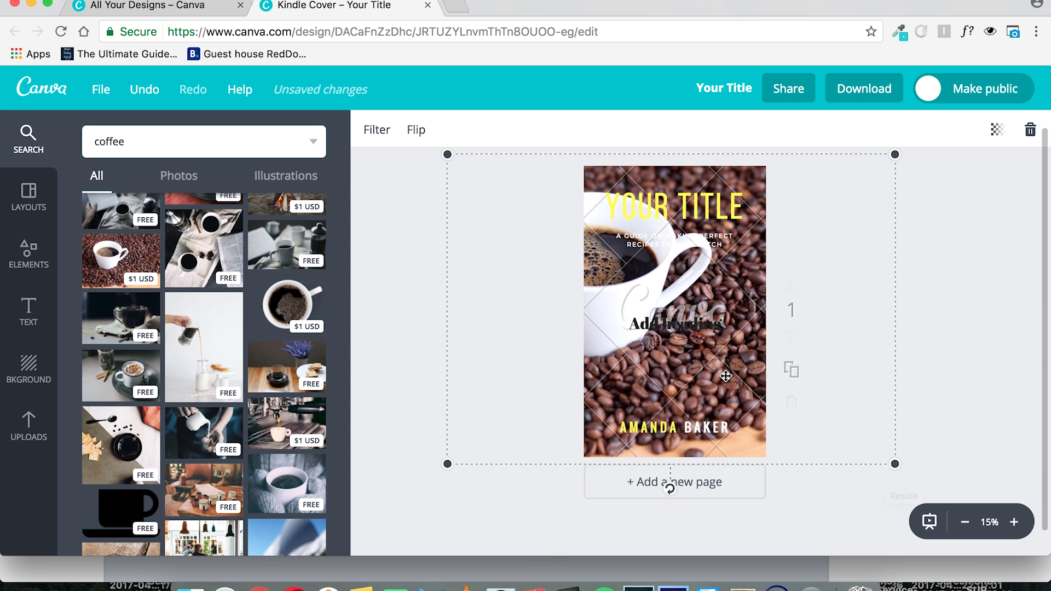
drag(728, 372, 782, 380)
drag(782, 380, 768, 381)
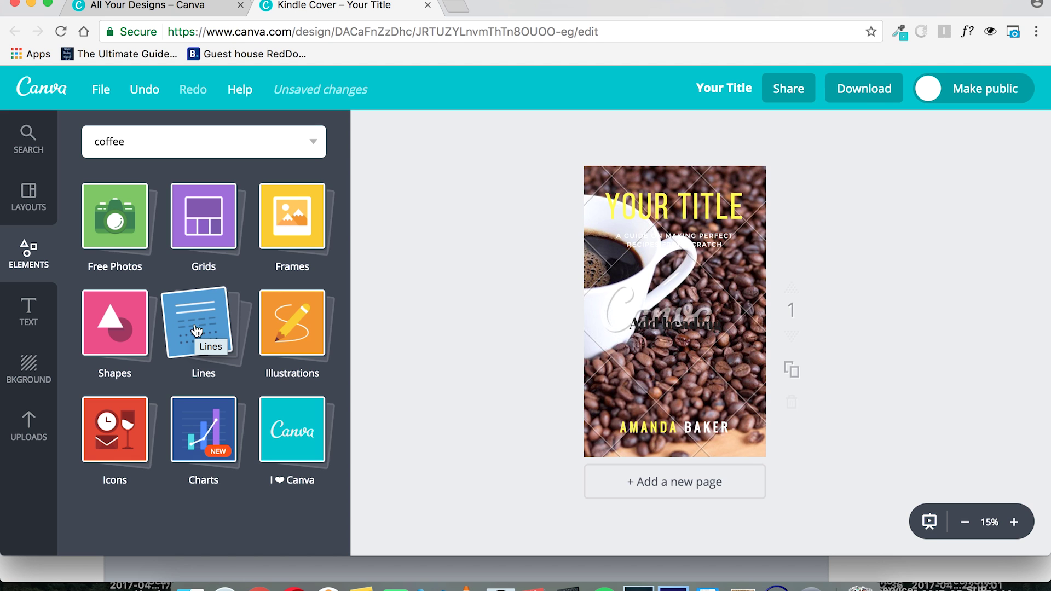
Expand the Shapes elements, then go to the All your designs page
click(133, 320)
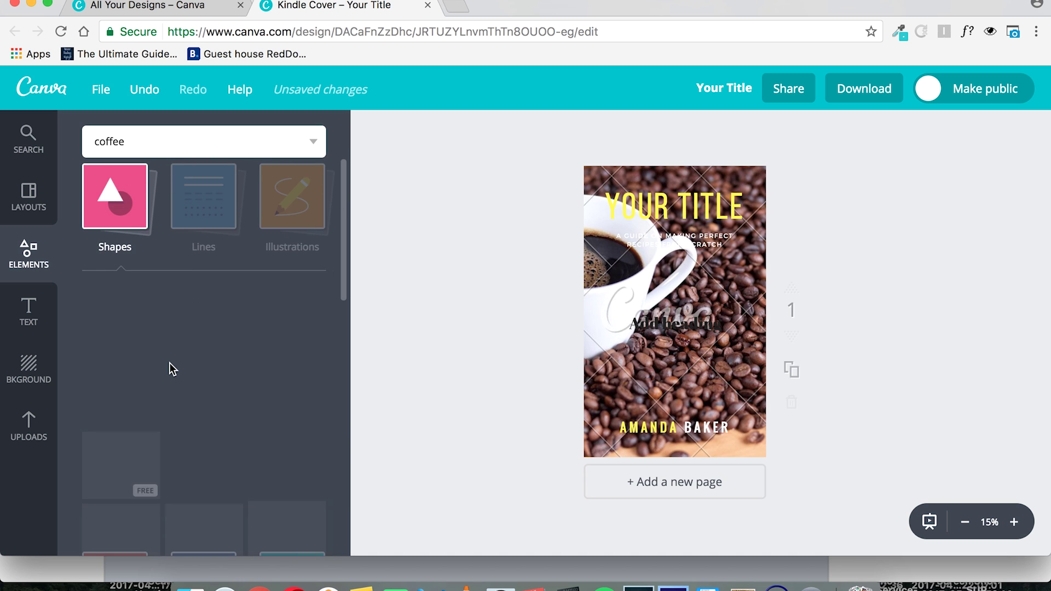
scroll(170, 367, down, 5)
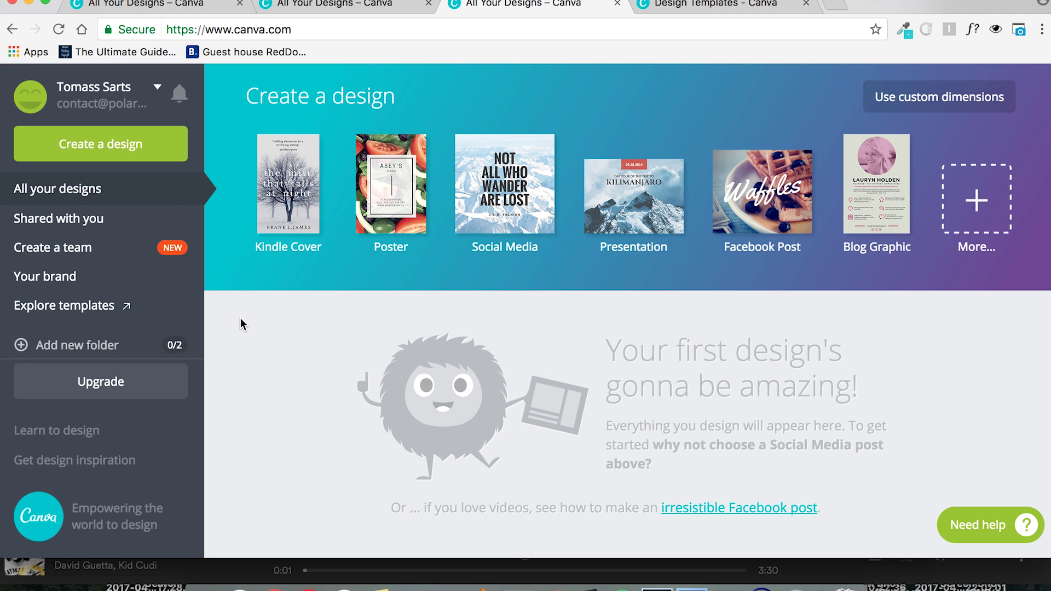
Open the template gallery and browse to Book Covers > Business templates
click(149, 310)
scroll(387, 322, down, 5)
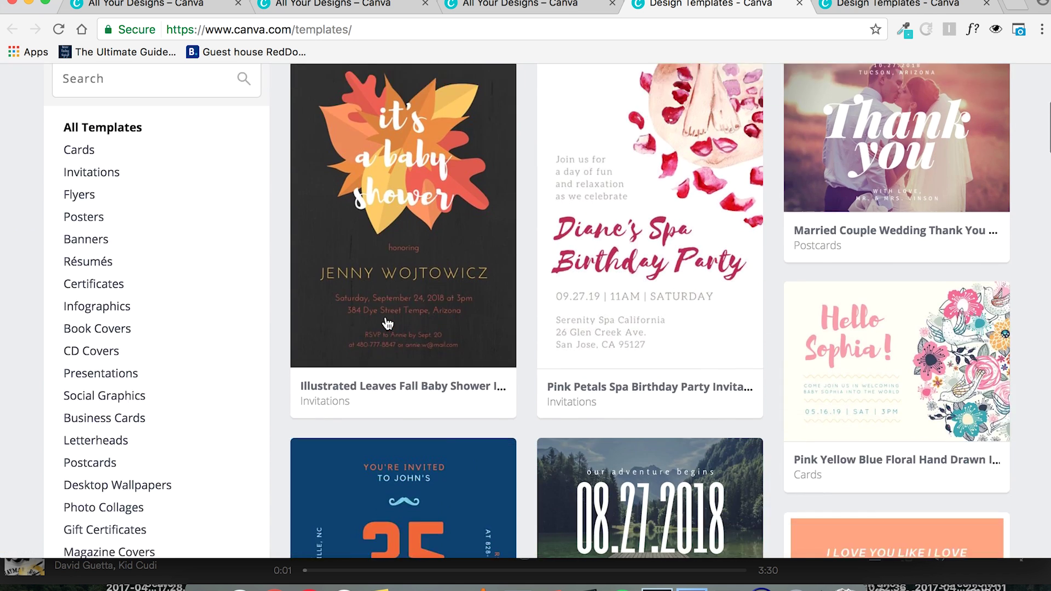
click(126, 309)
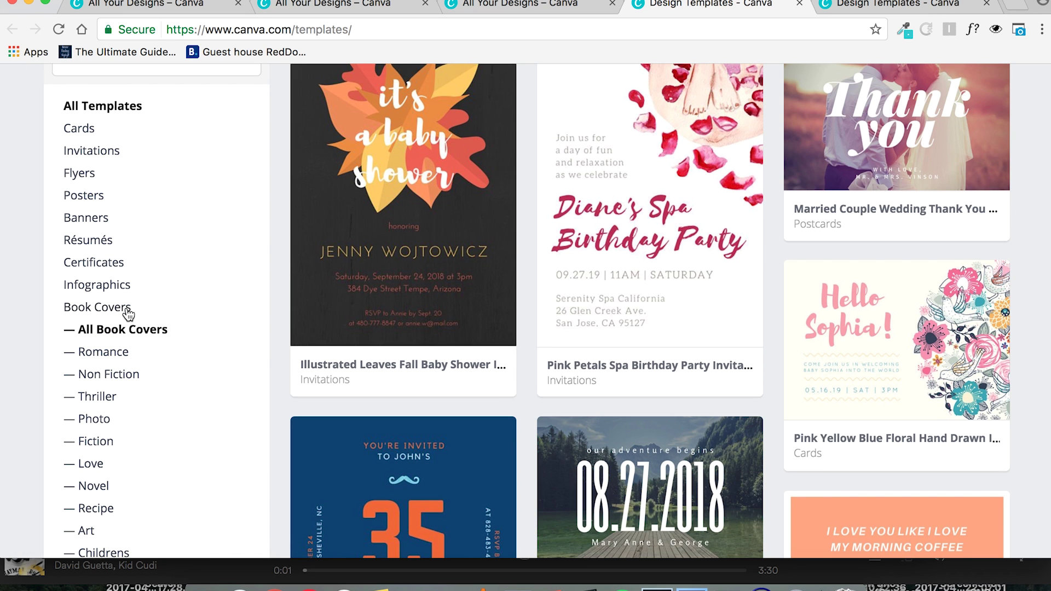
scroll(128, 314, down, 1)
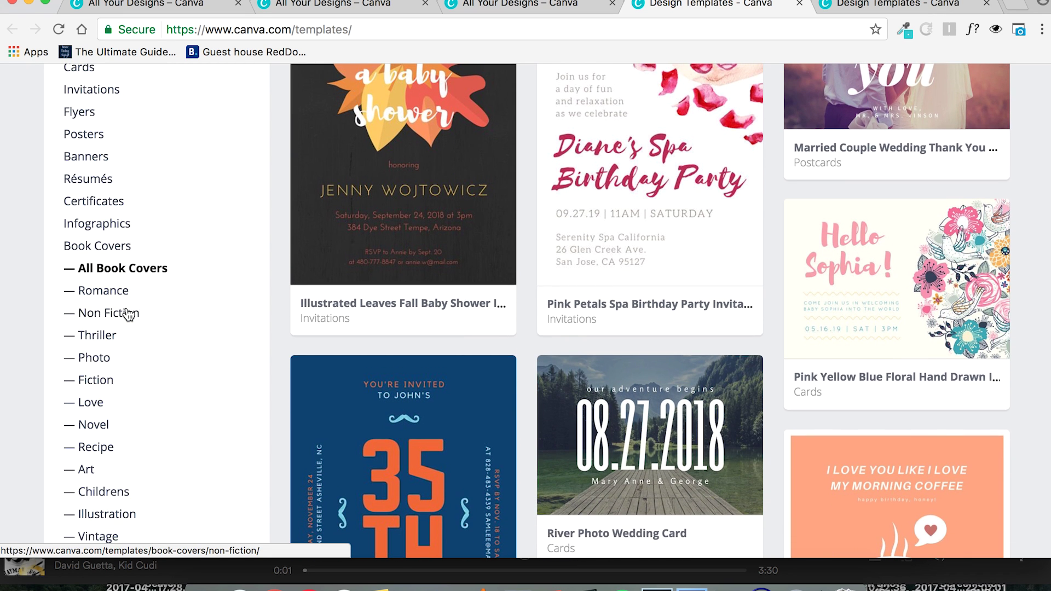
scroll(129, 313, down, 2)
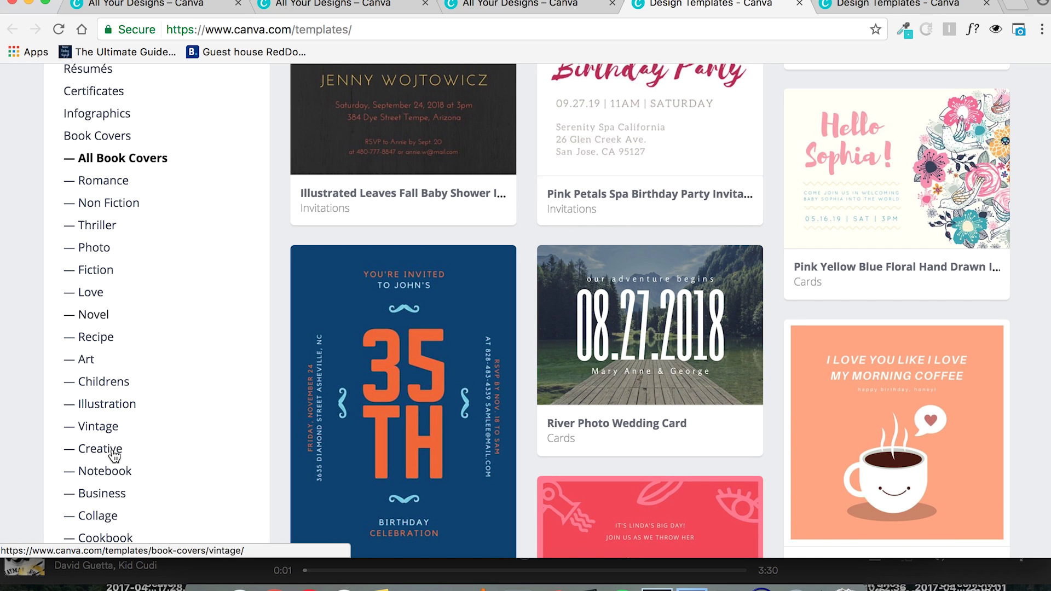
click(112, 497)
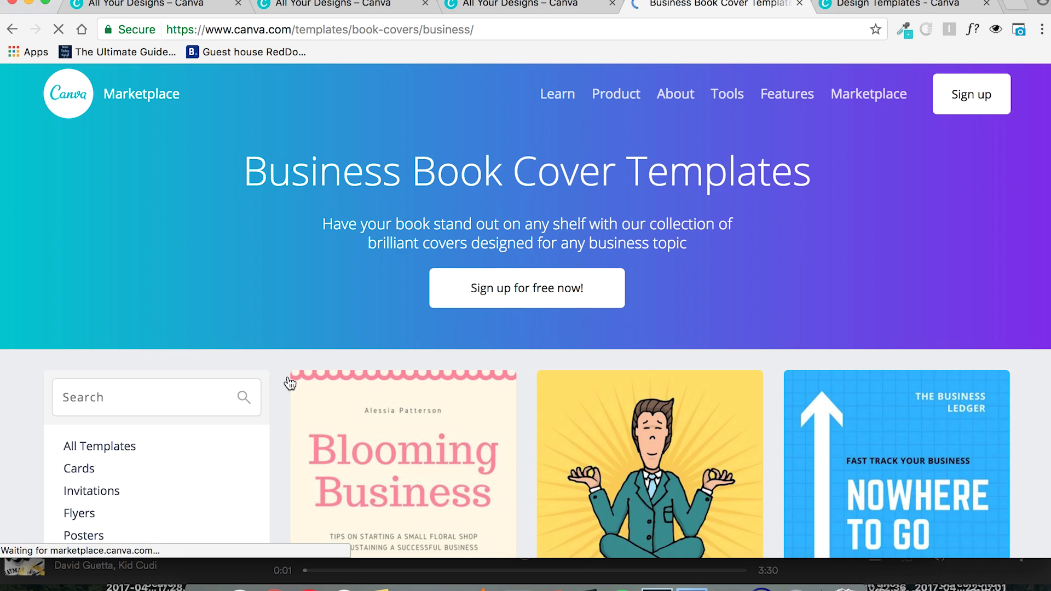
scroll(518, 301, down, 3)
scroll(519, 301, down, 8)
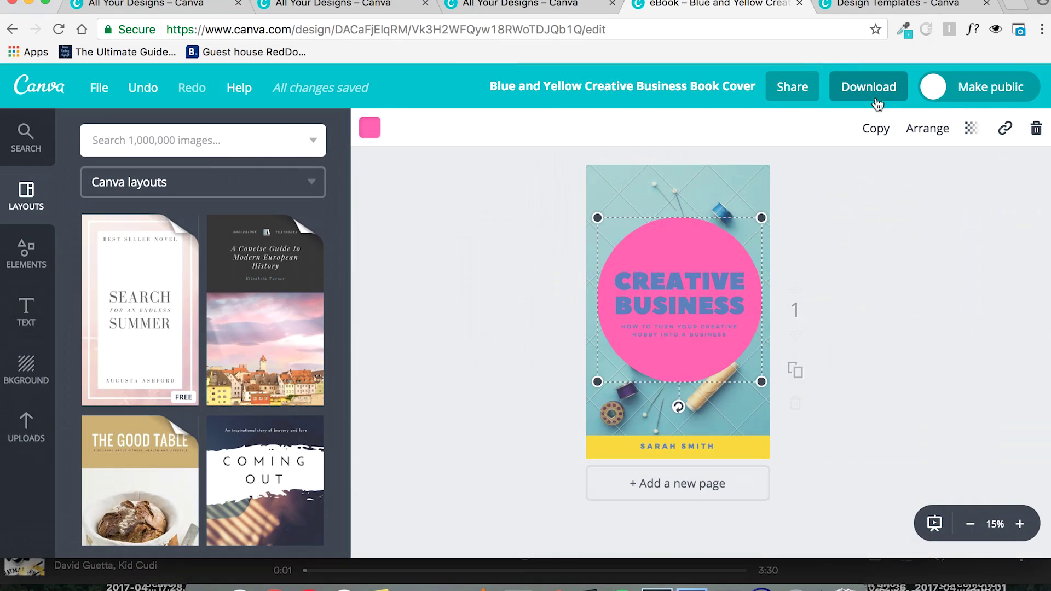
Open Download for the Blue and Yellow Creative Business cover, keeping PDF - Standard
click(876, 97)
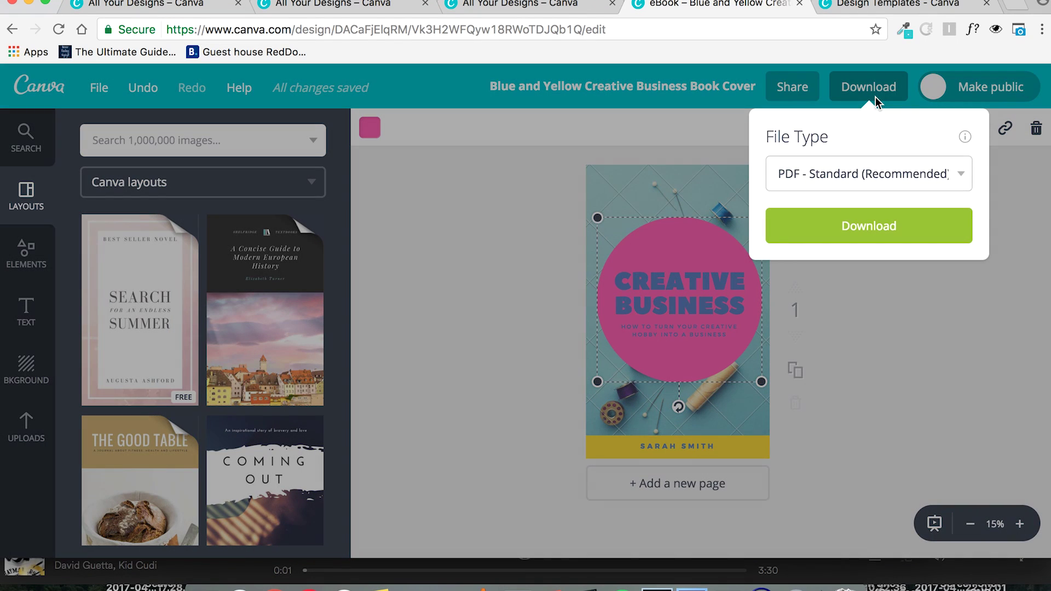
click(880, 170)
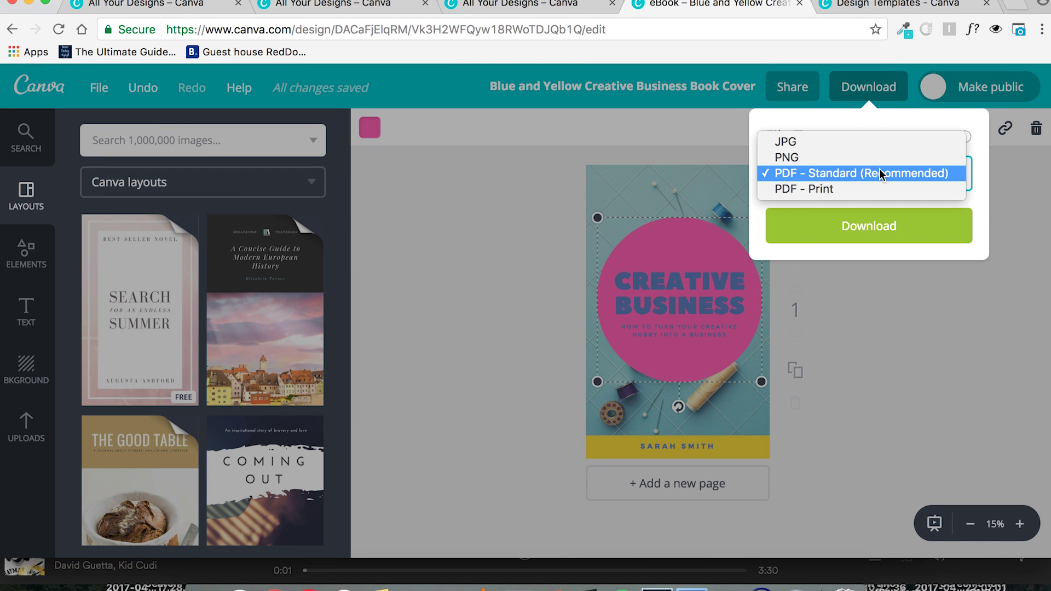
click(984, 182)
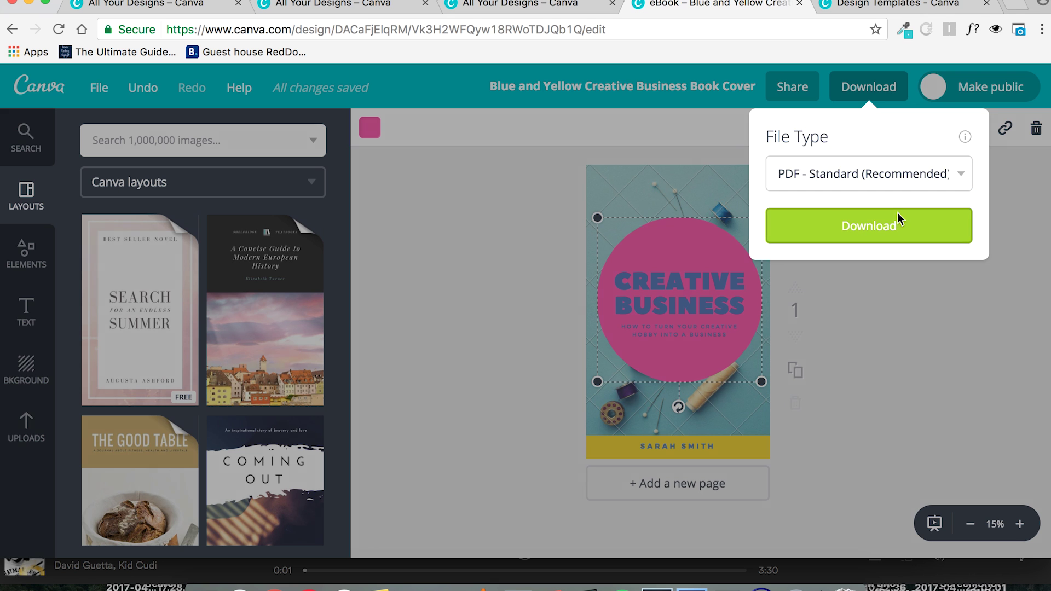
Start the PDF download, which brings up a $1.00 purchase prompt for the Colorful Thread Spools photo
click(898, 215)
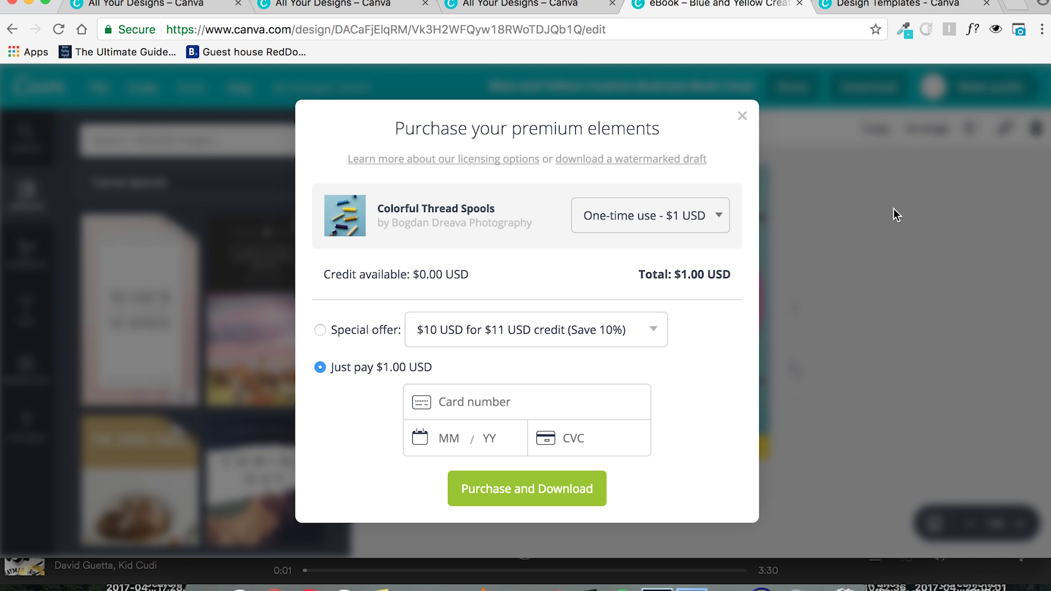